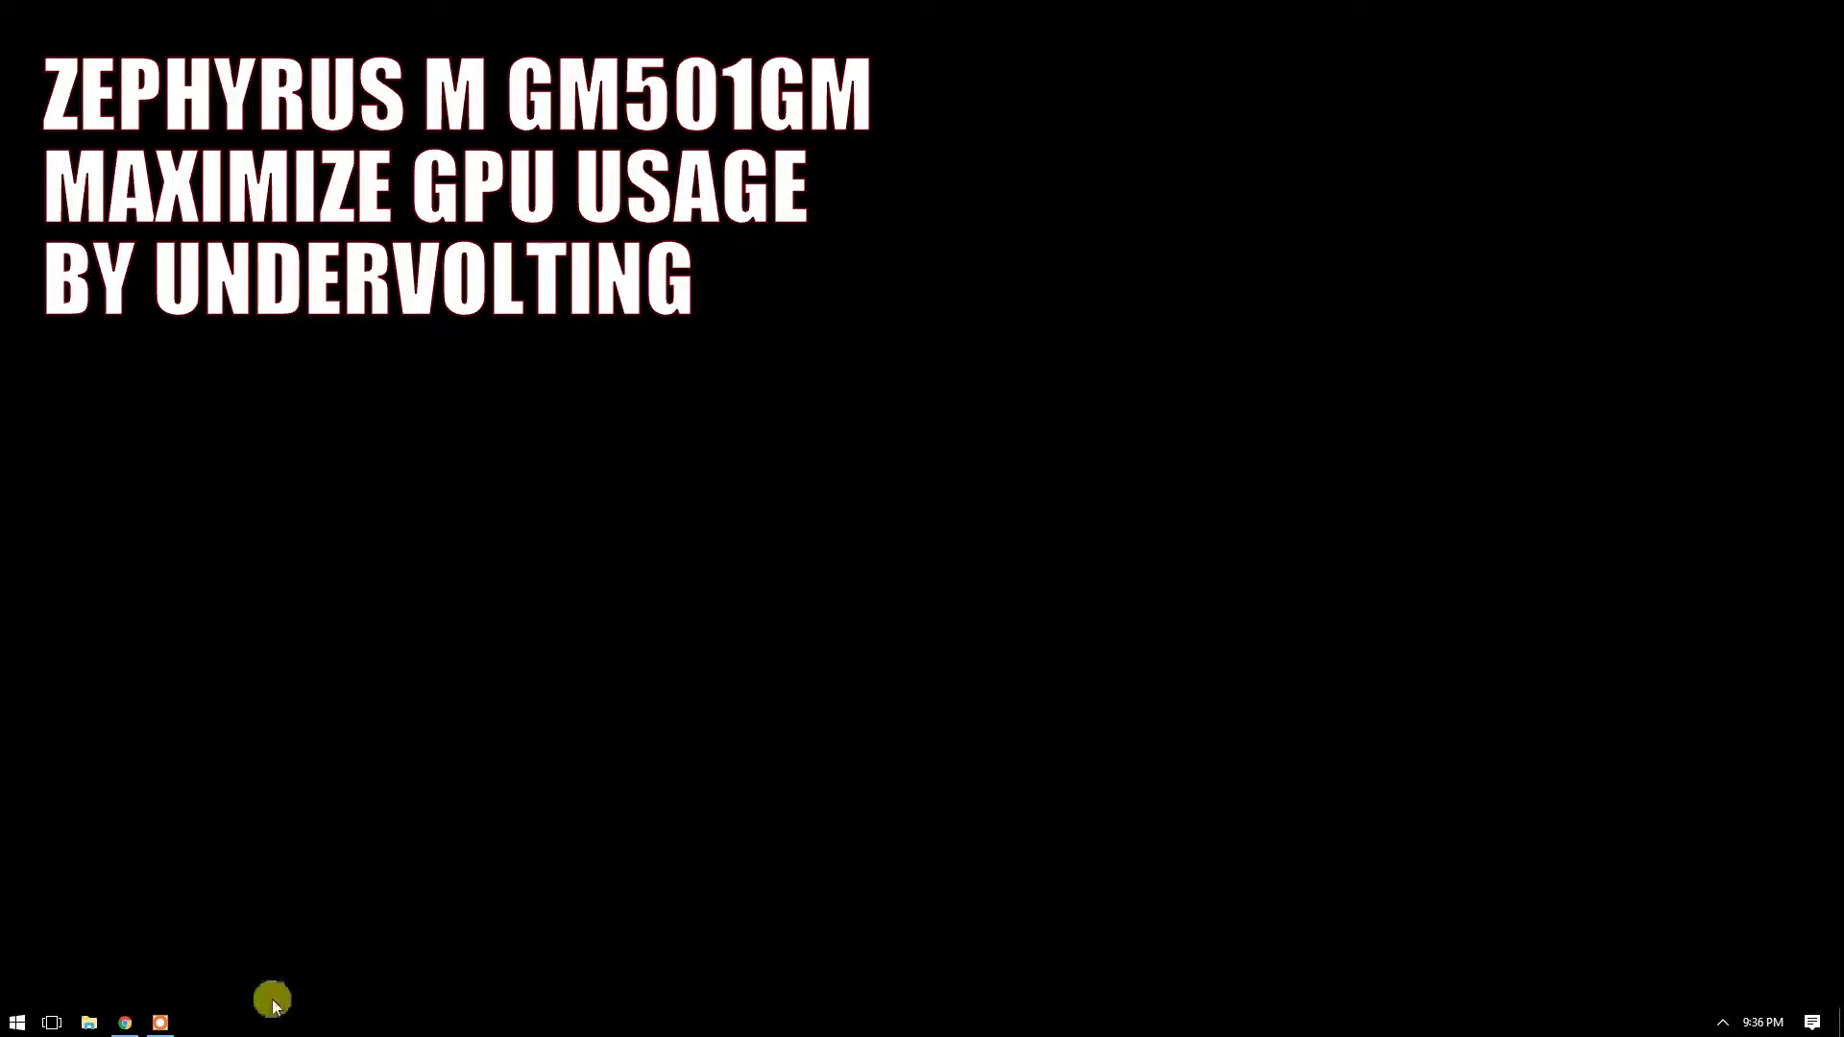
Step: Go to MSI's Afterburner page in Chrome and download the installer from its Downloads section
left_click(124, 1023)
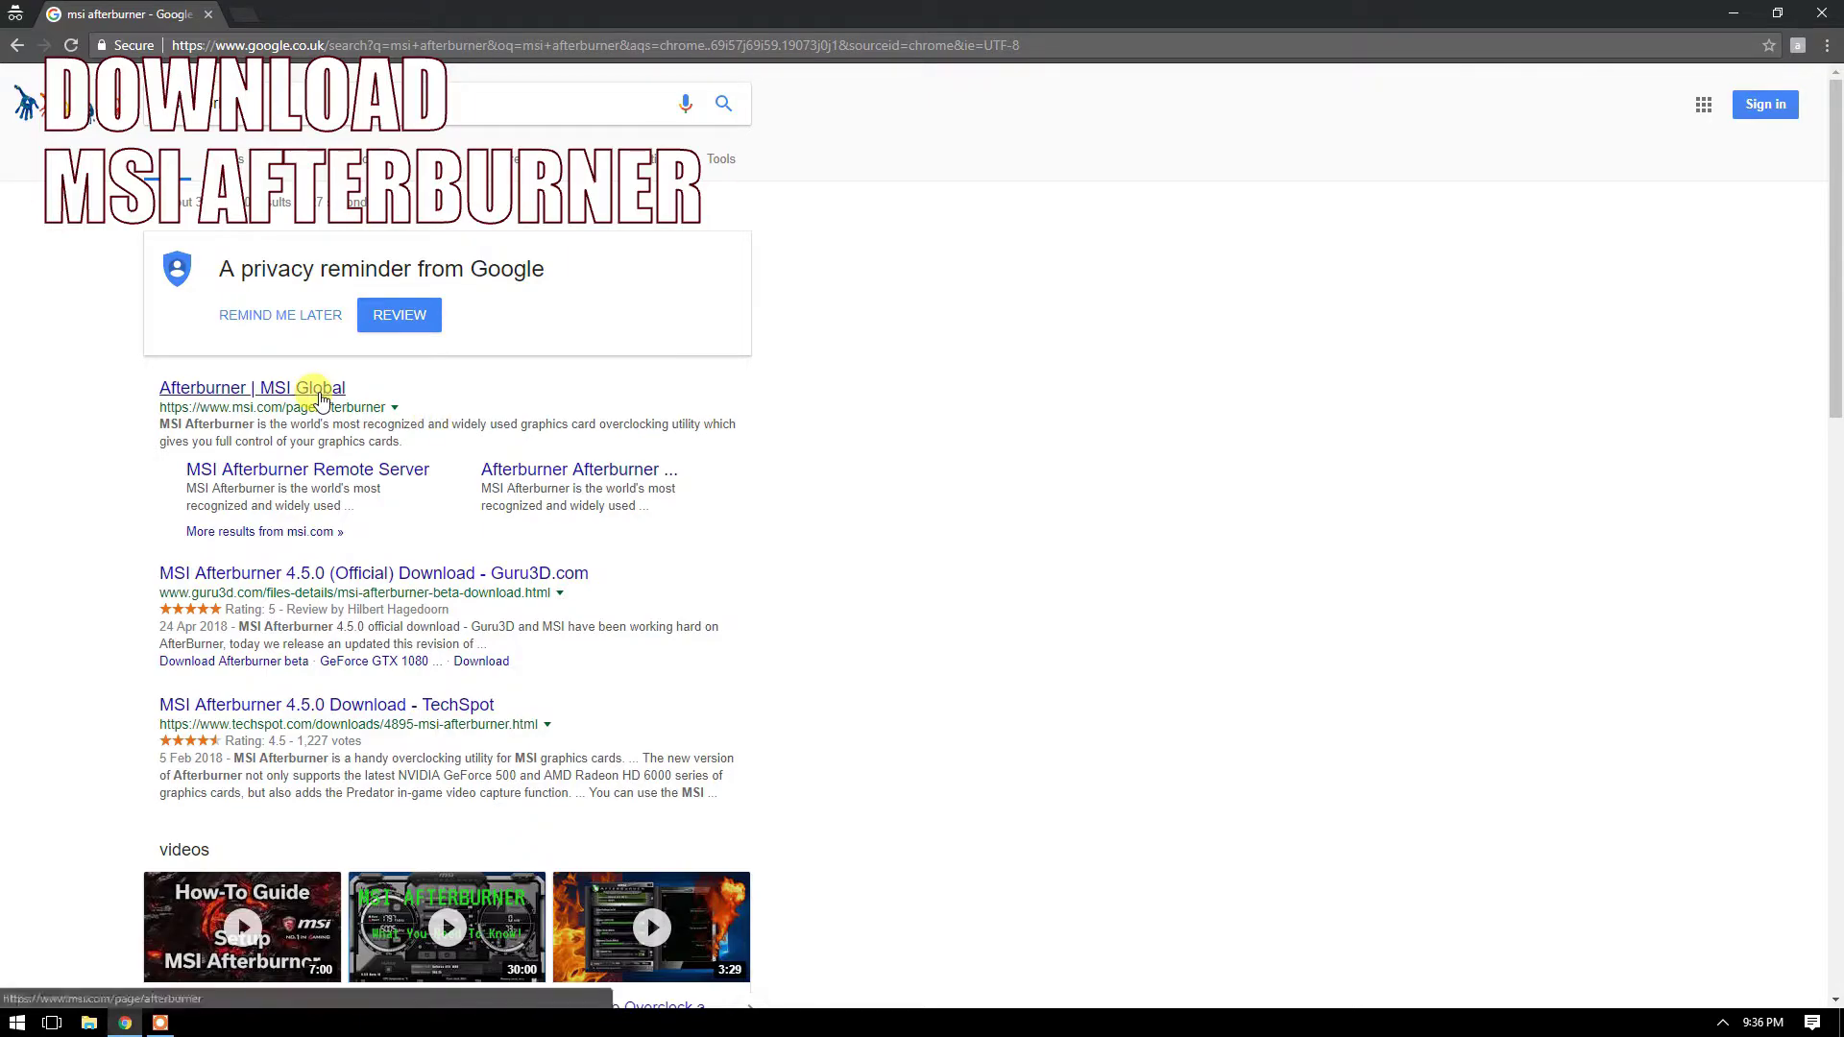
left_click(319, 397)
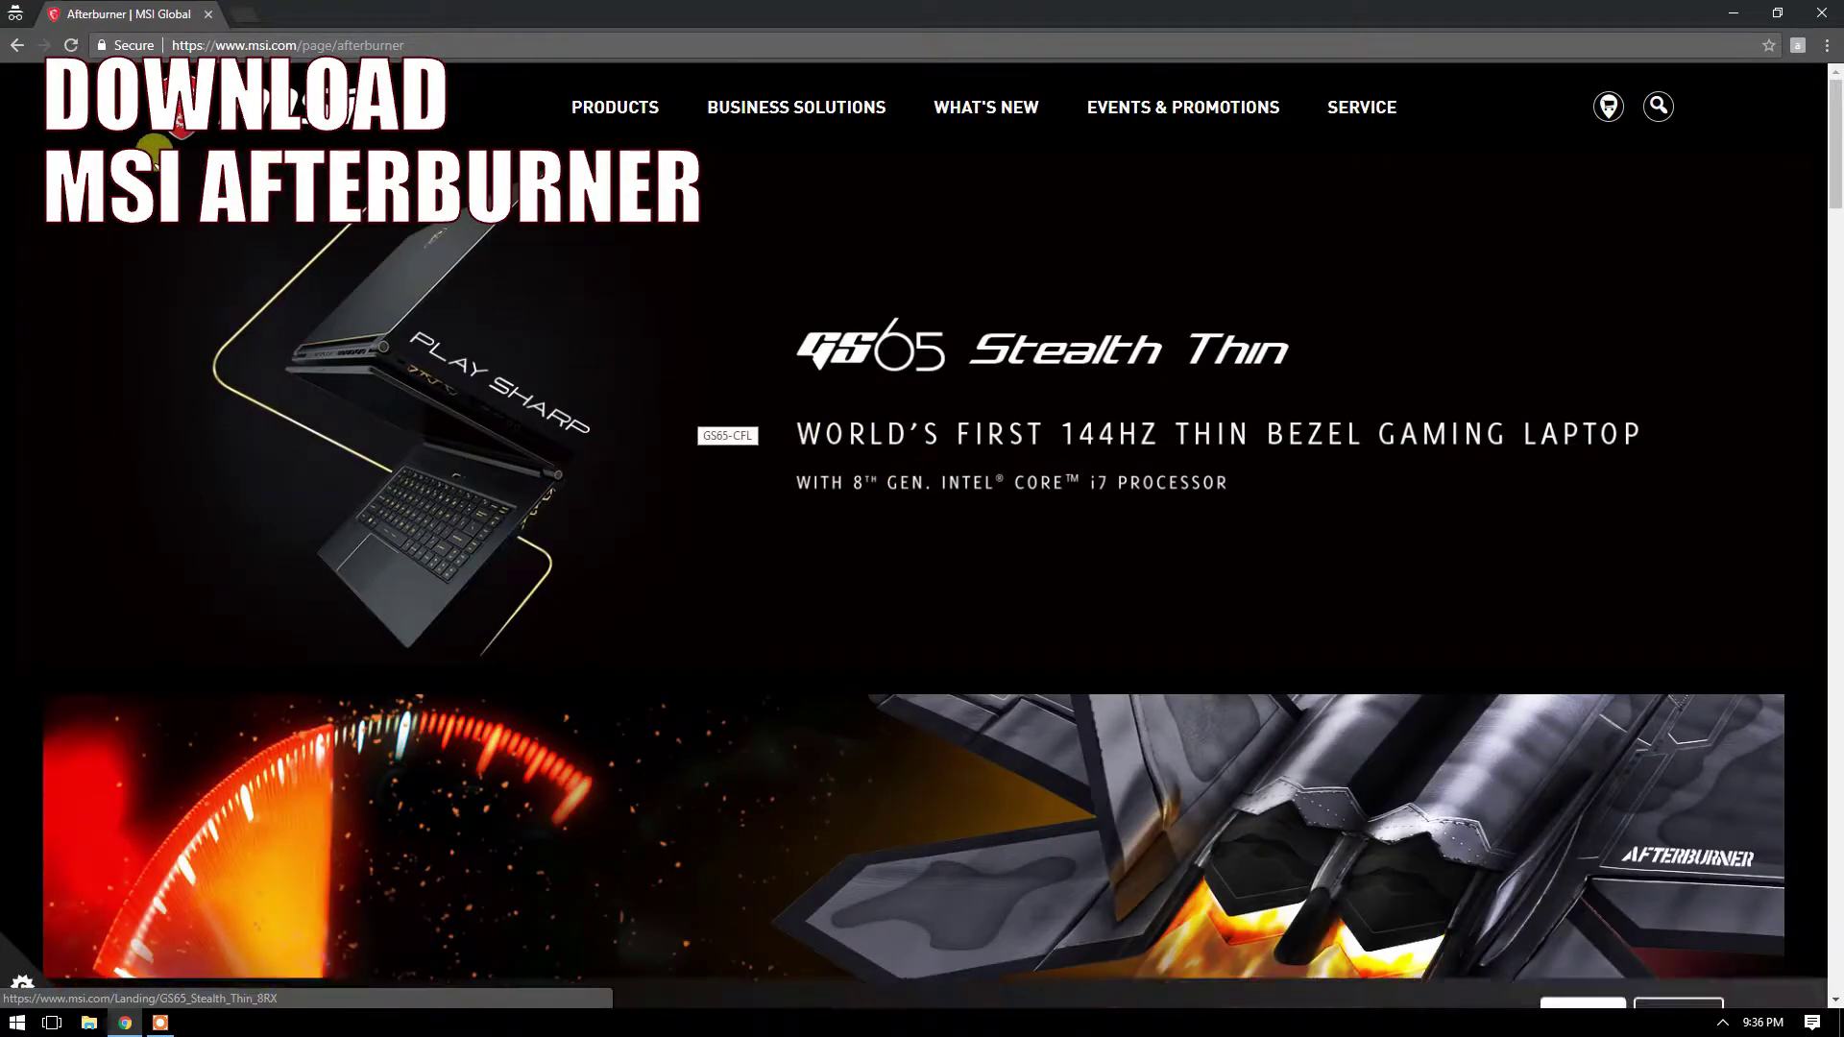
left_click_drag(1835, 160, 1835, 252)
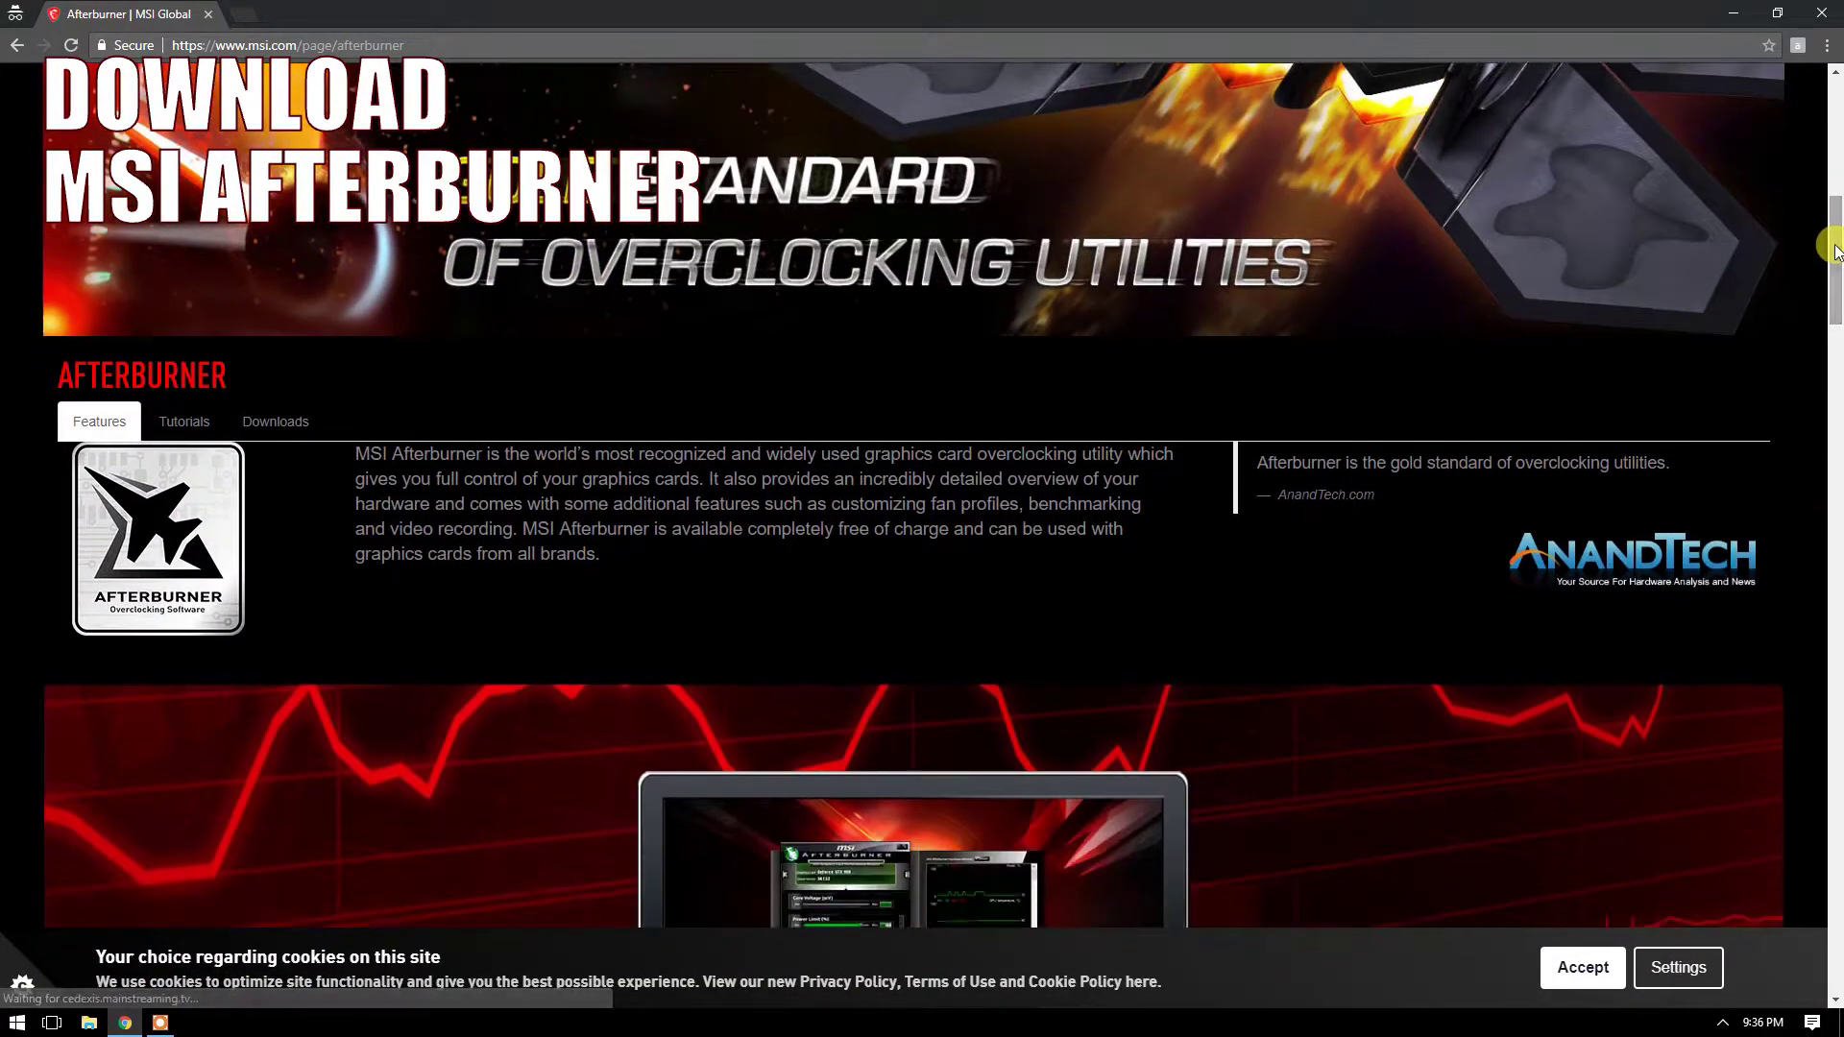
left_click(264, 431)
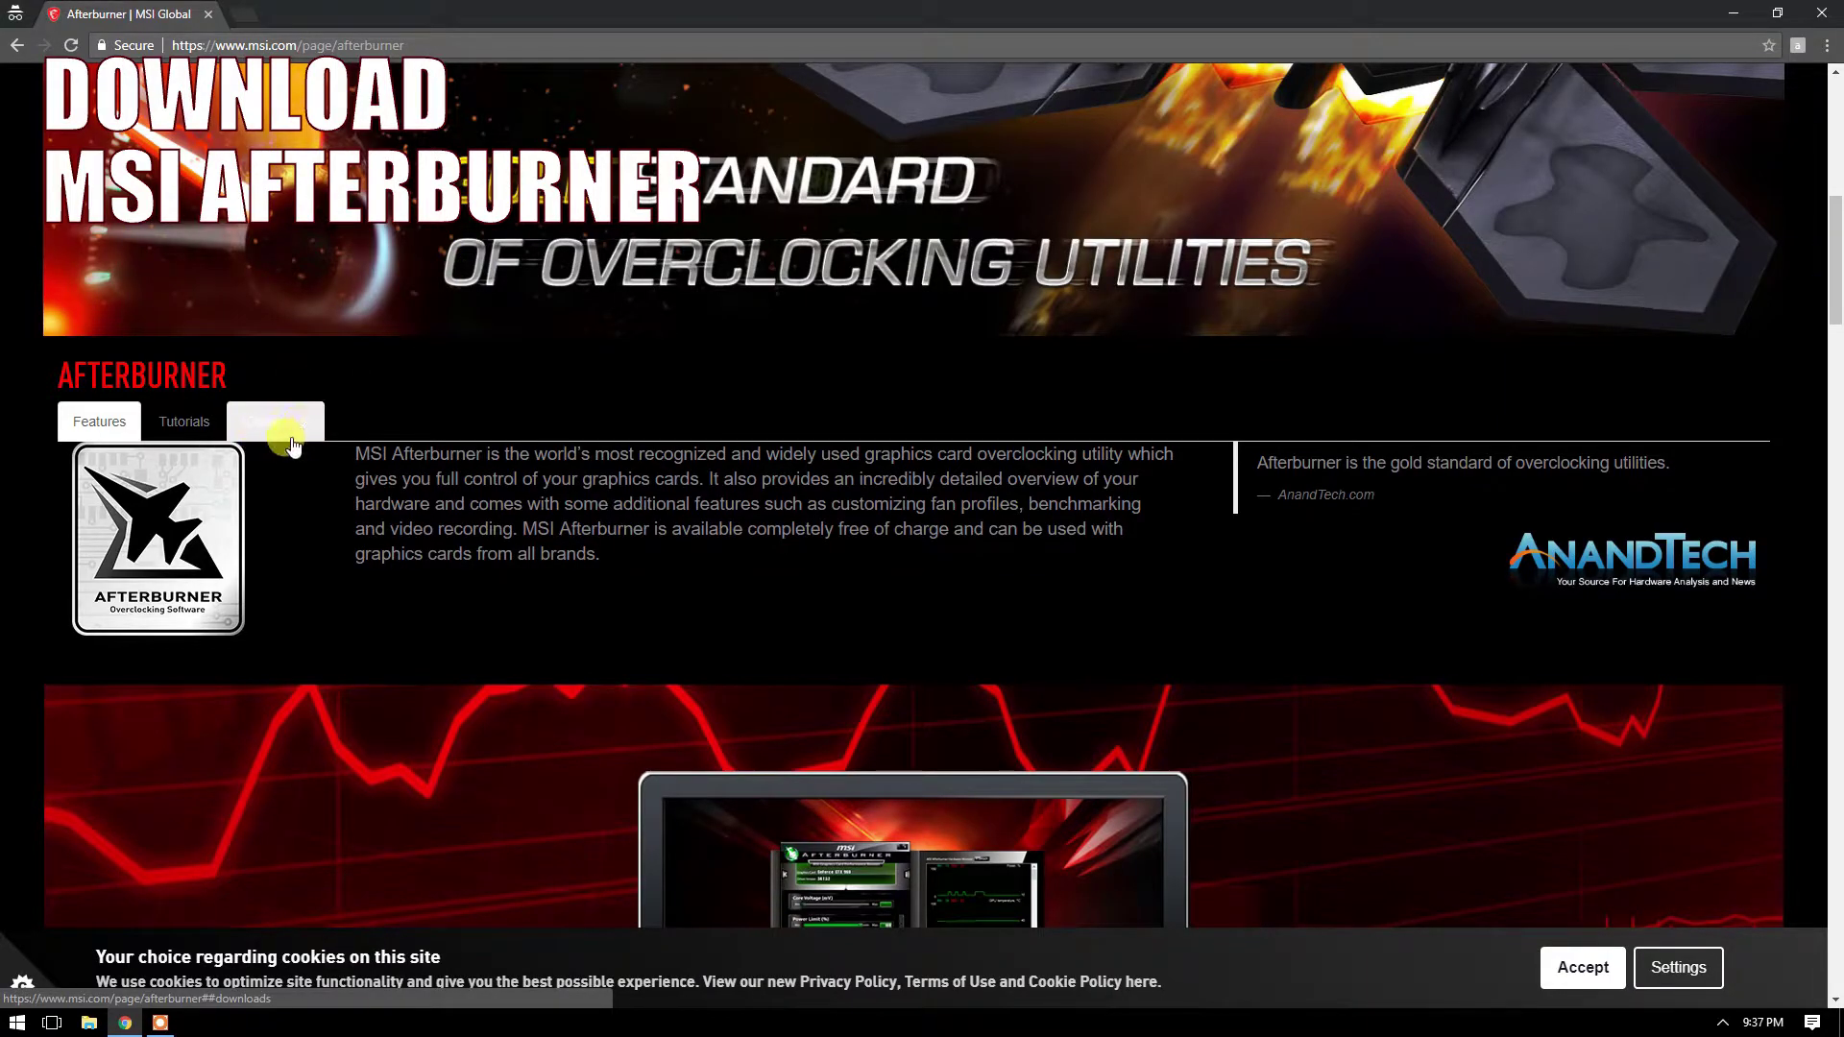
scroll(391, 648, "up", 1)
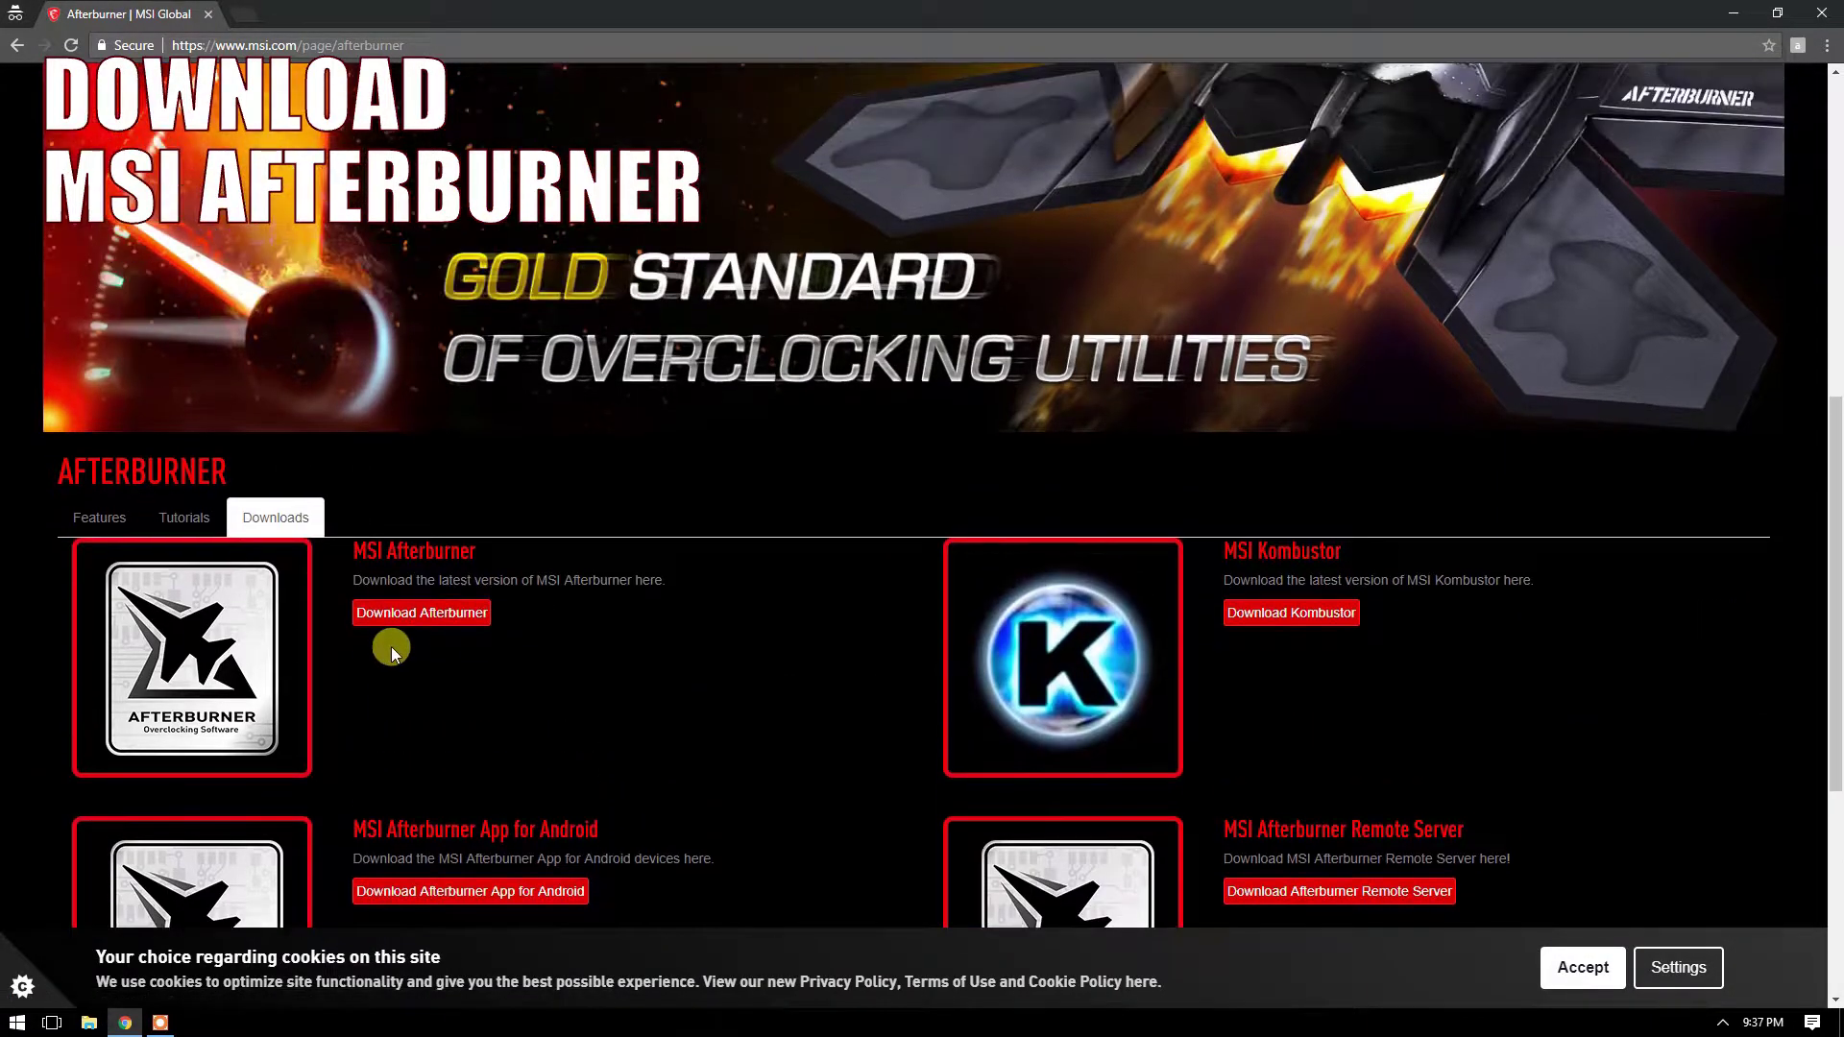
left_click(435, 620)
Step: Launch MSI Afterburner from a Start menu search for 'msi'
key("super")
type("msi")
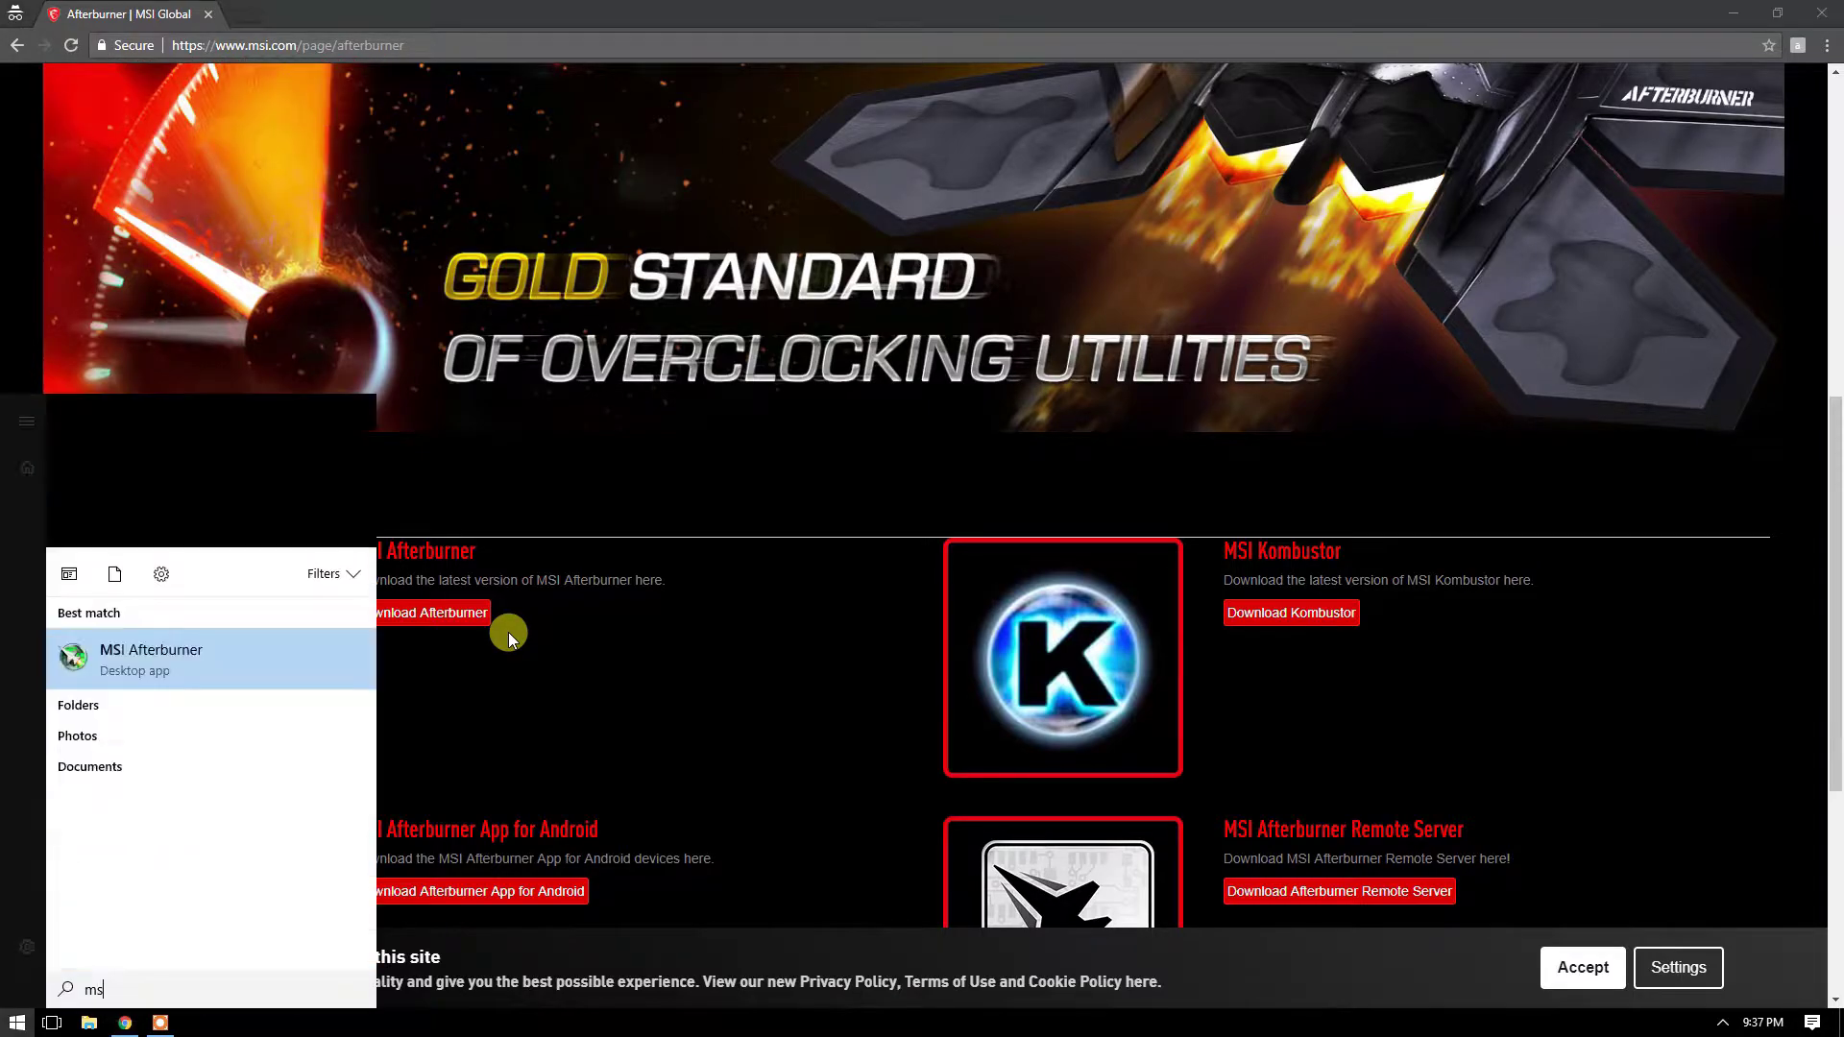
key("Return")
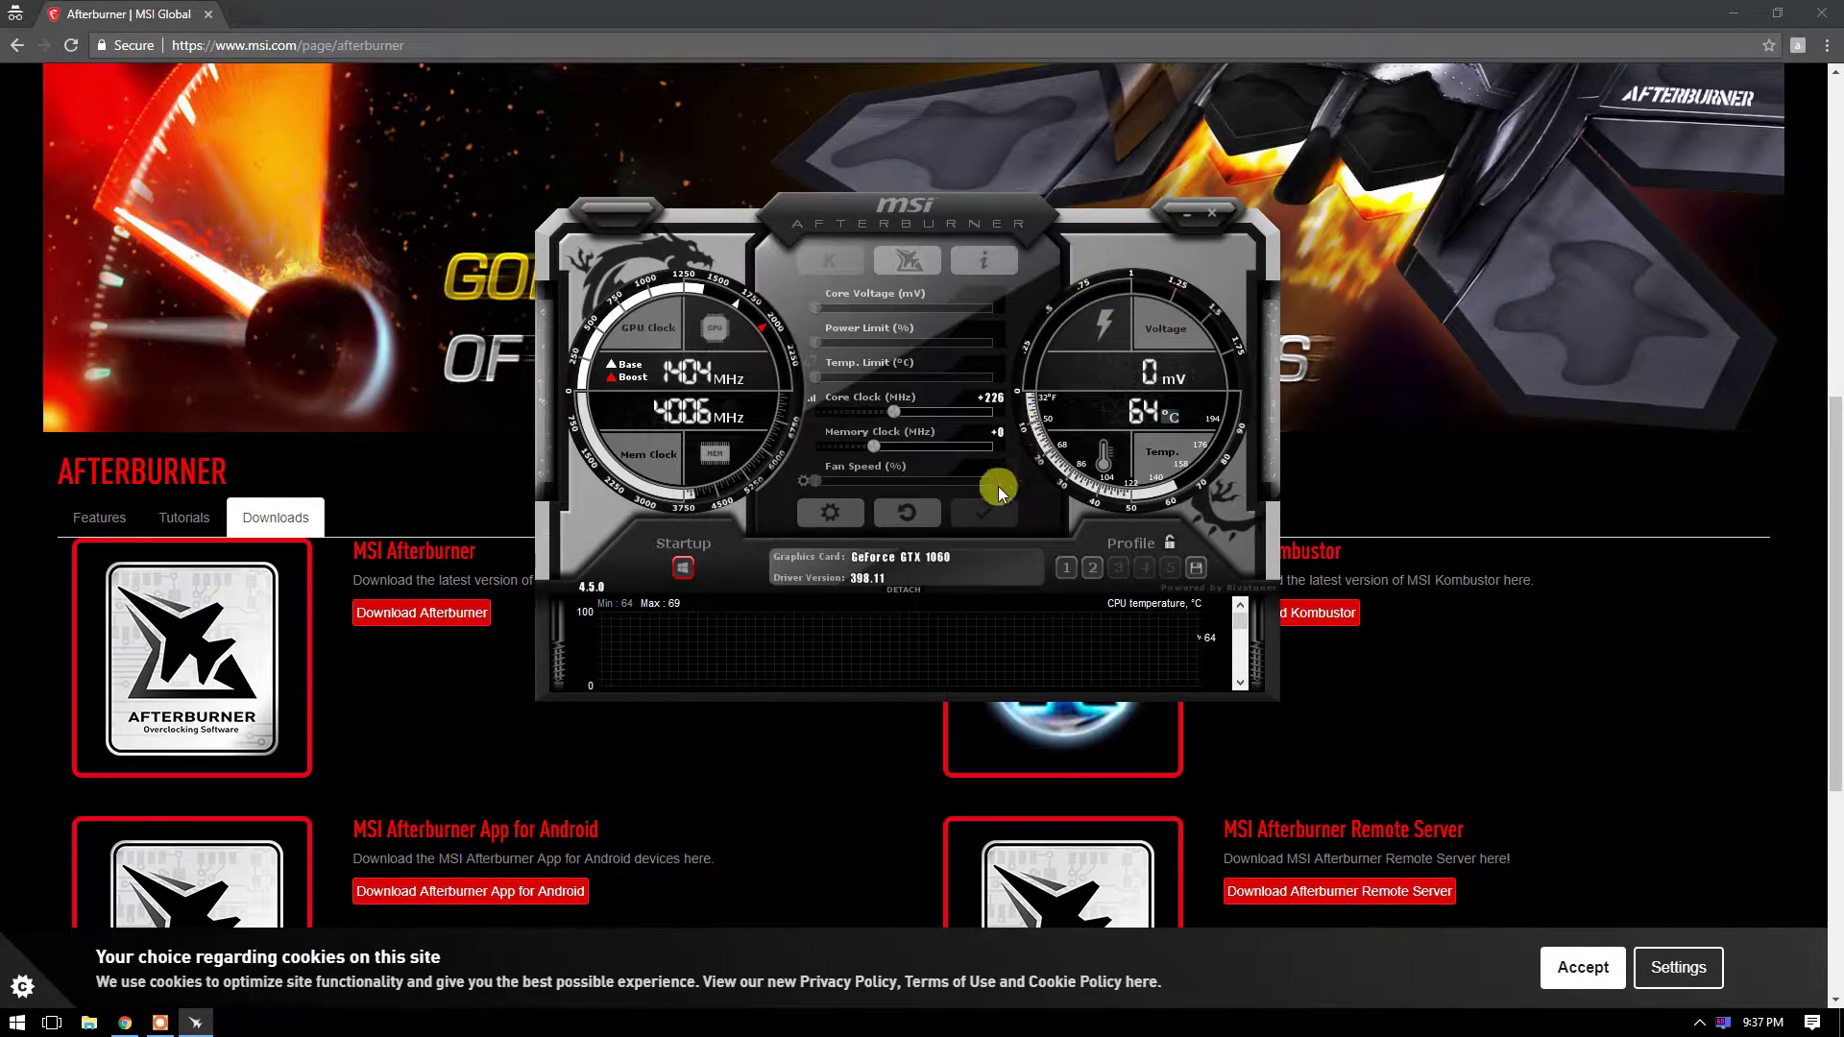
Step: In User Interface properties, switch Afterburner to the v3 big edition skin
left_click(832, 514)
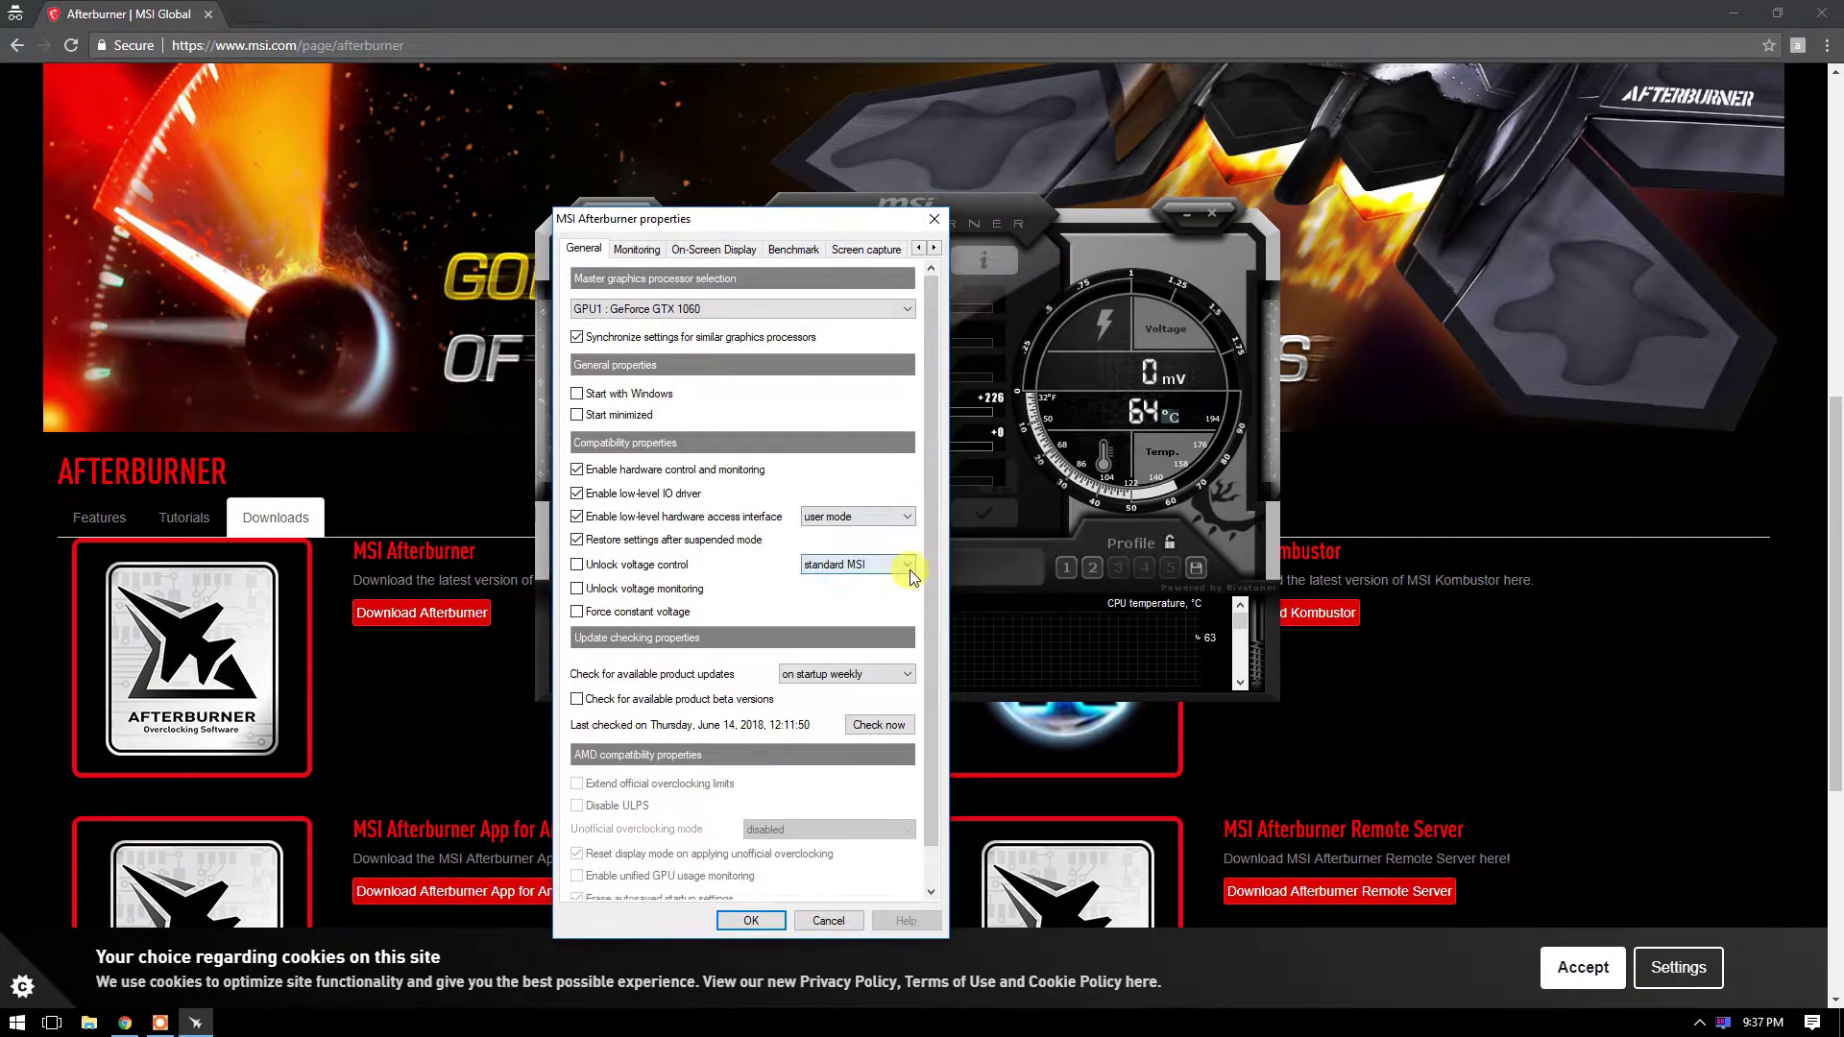
left_click(930, 250)
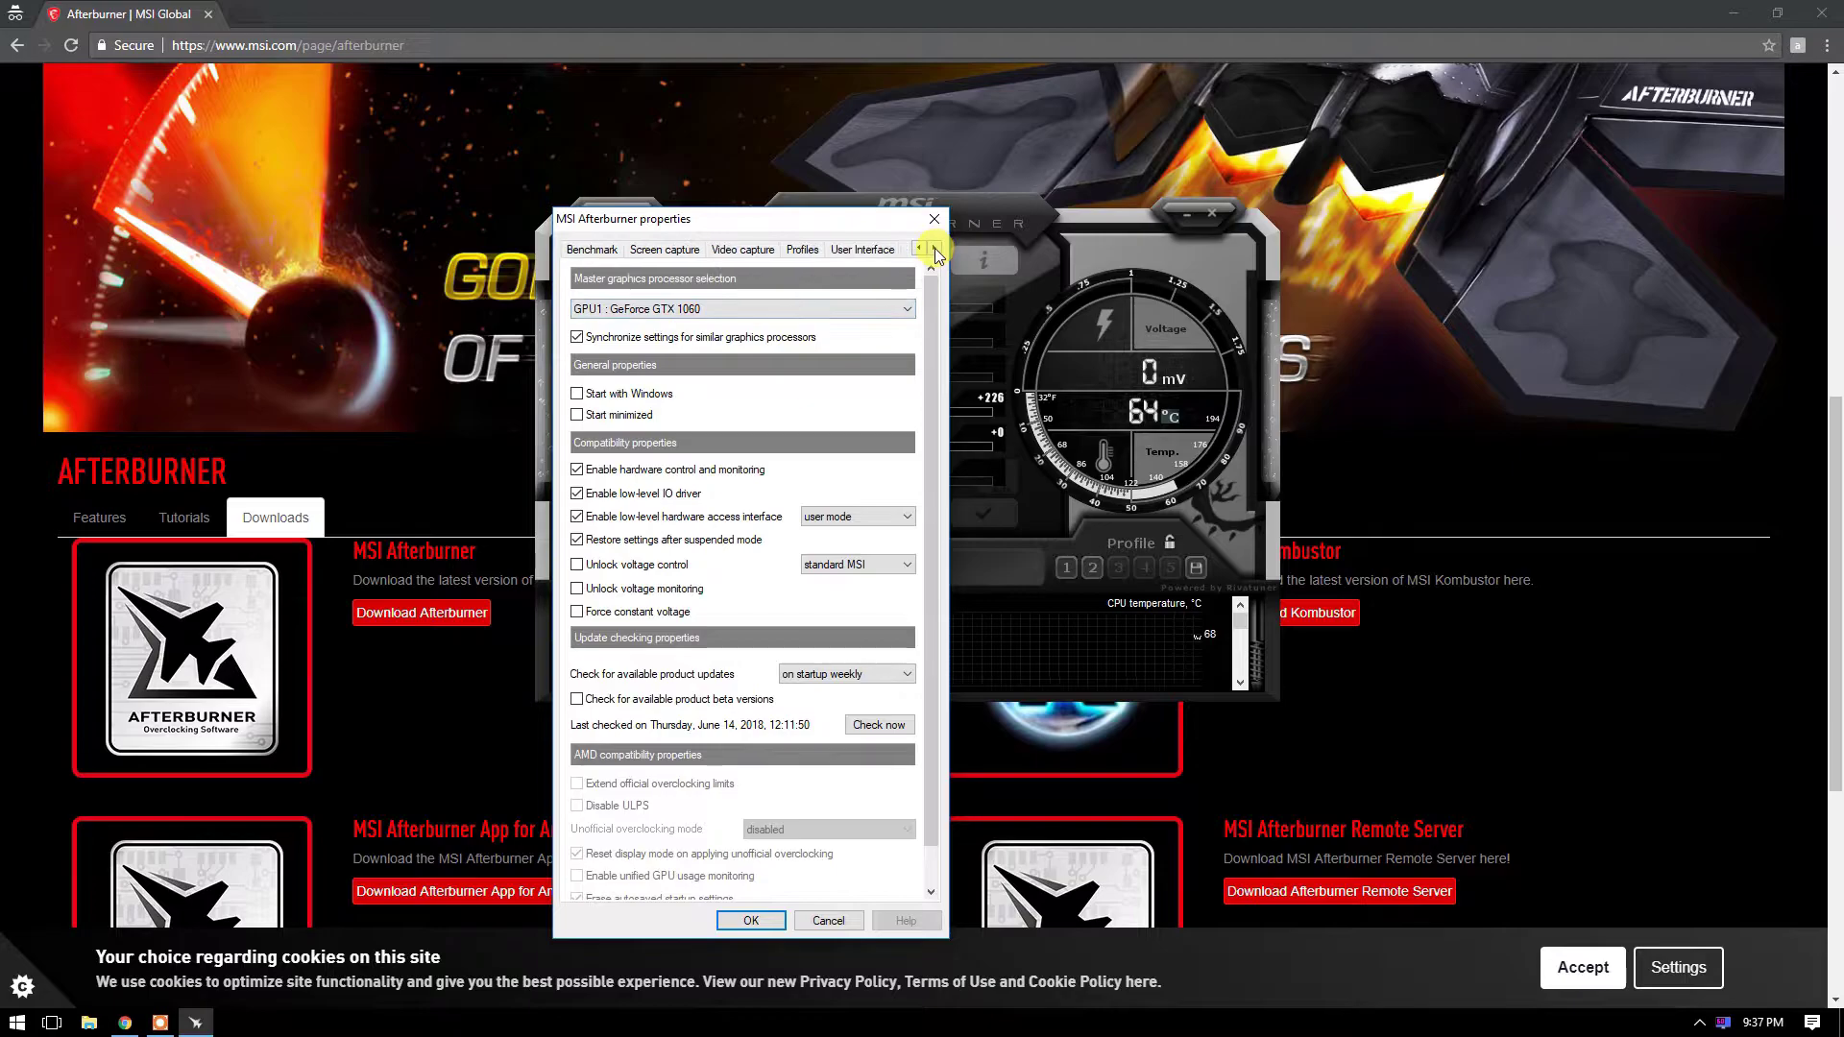
left_click(856, 261)
left_click(872, 535)
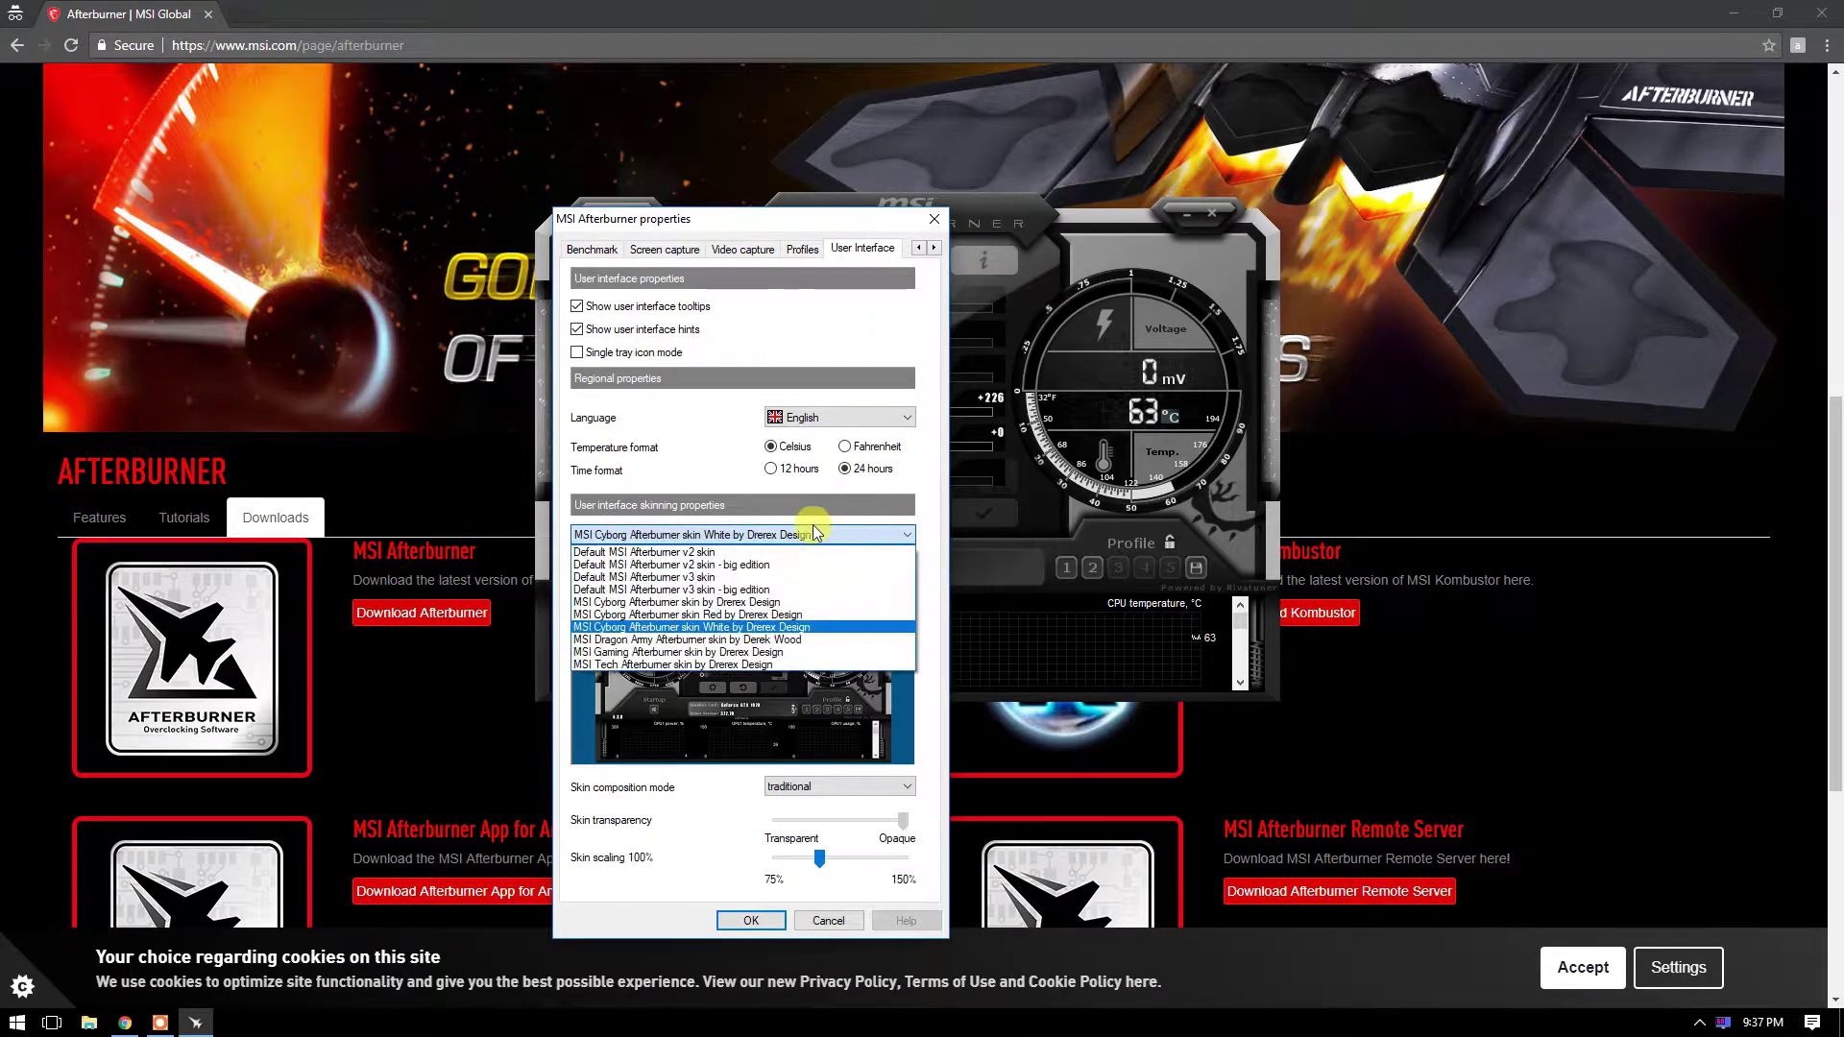
left_click(753, 592)
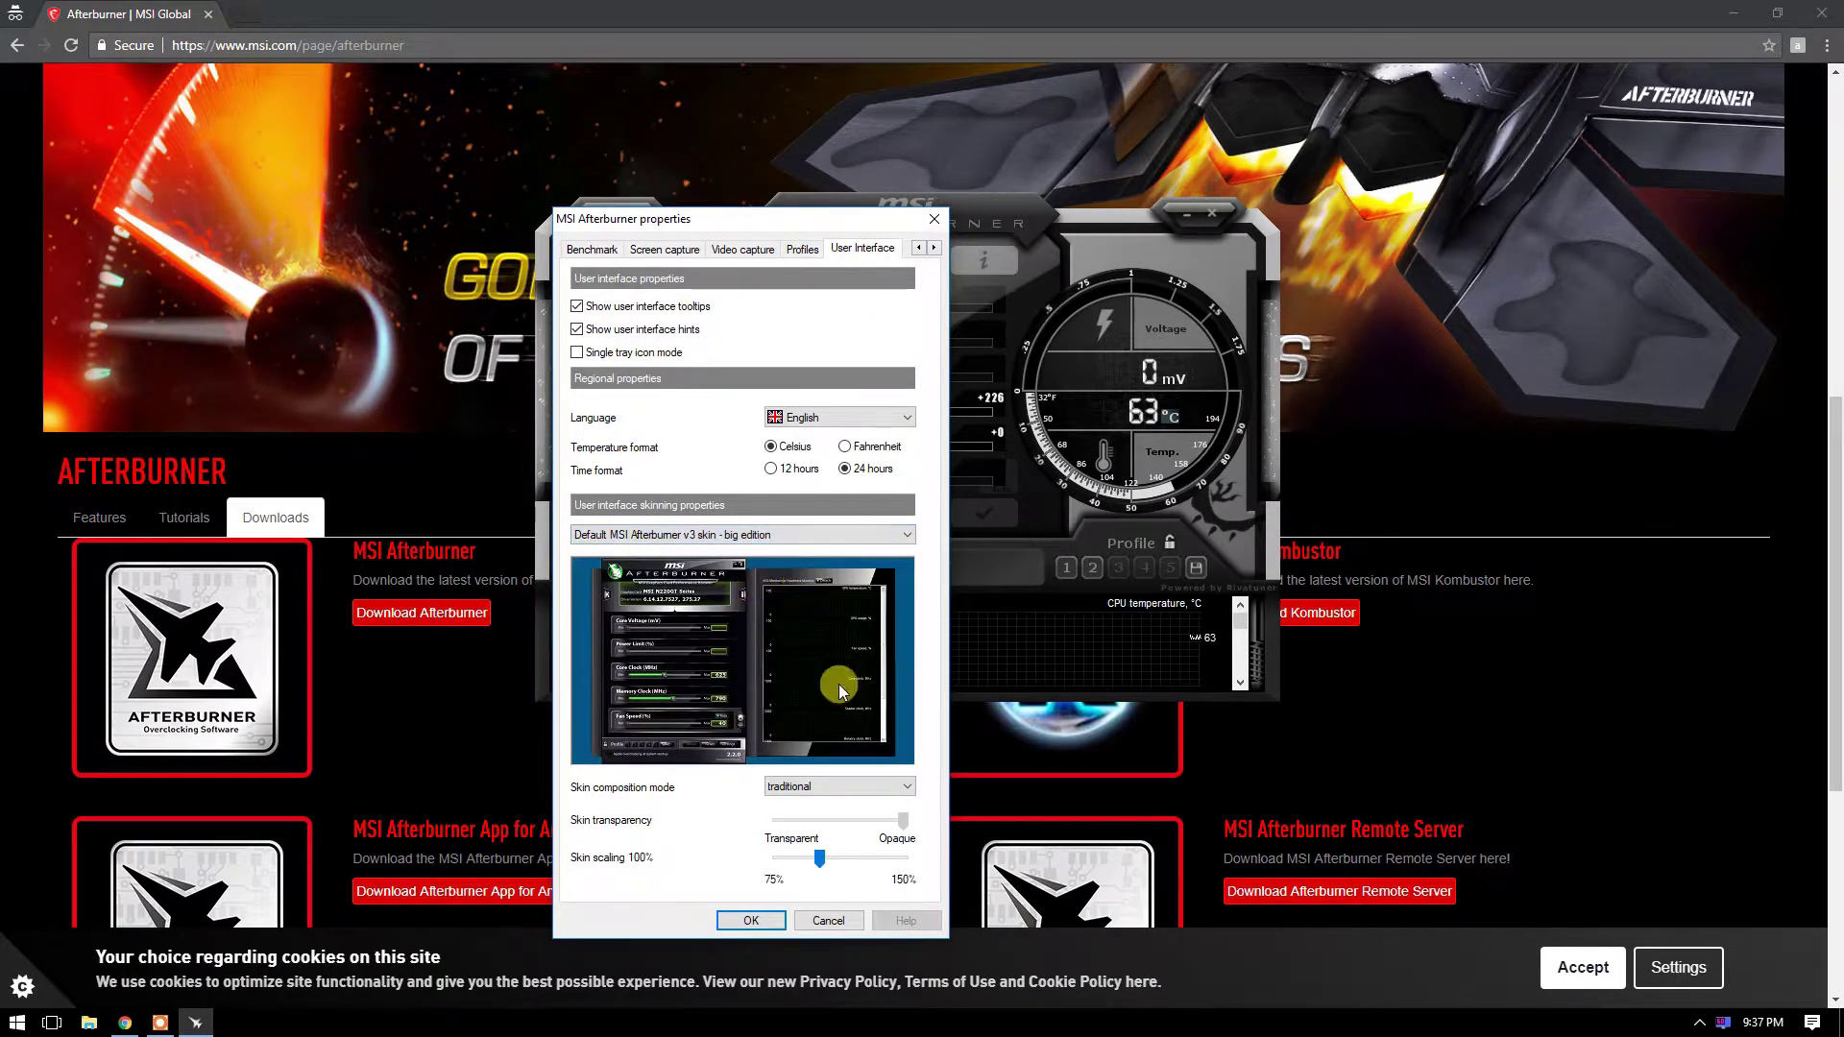
left_click(782, 922)
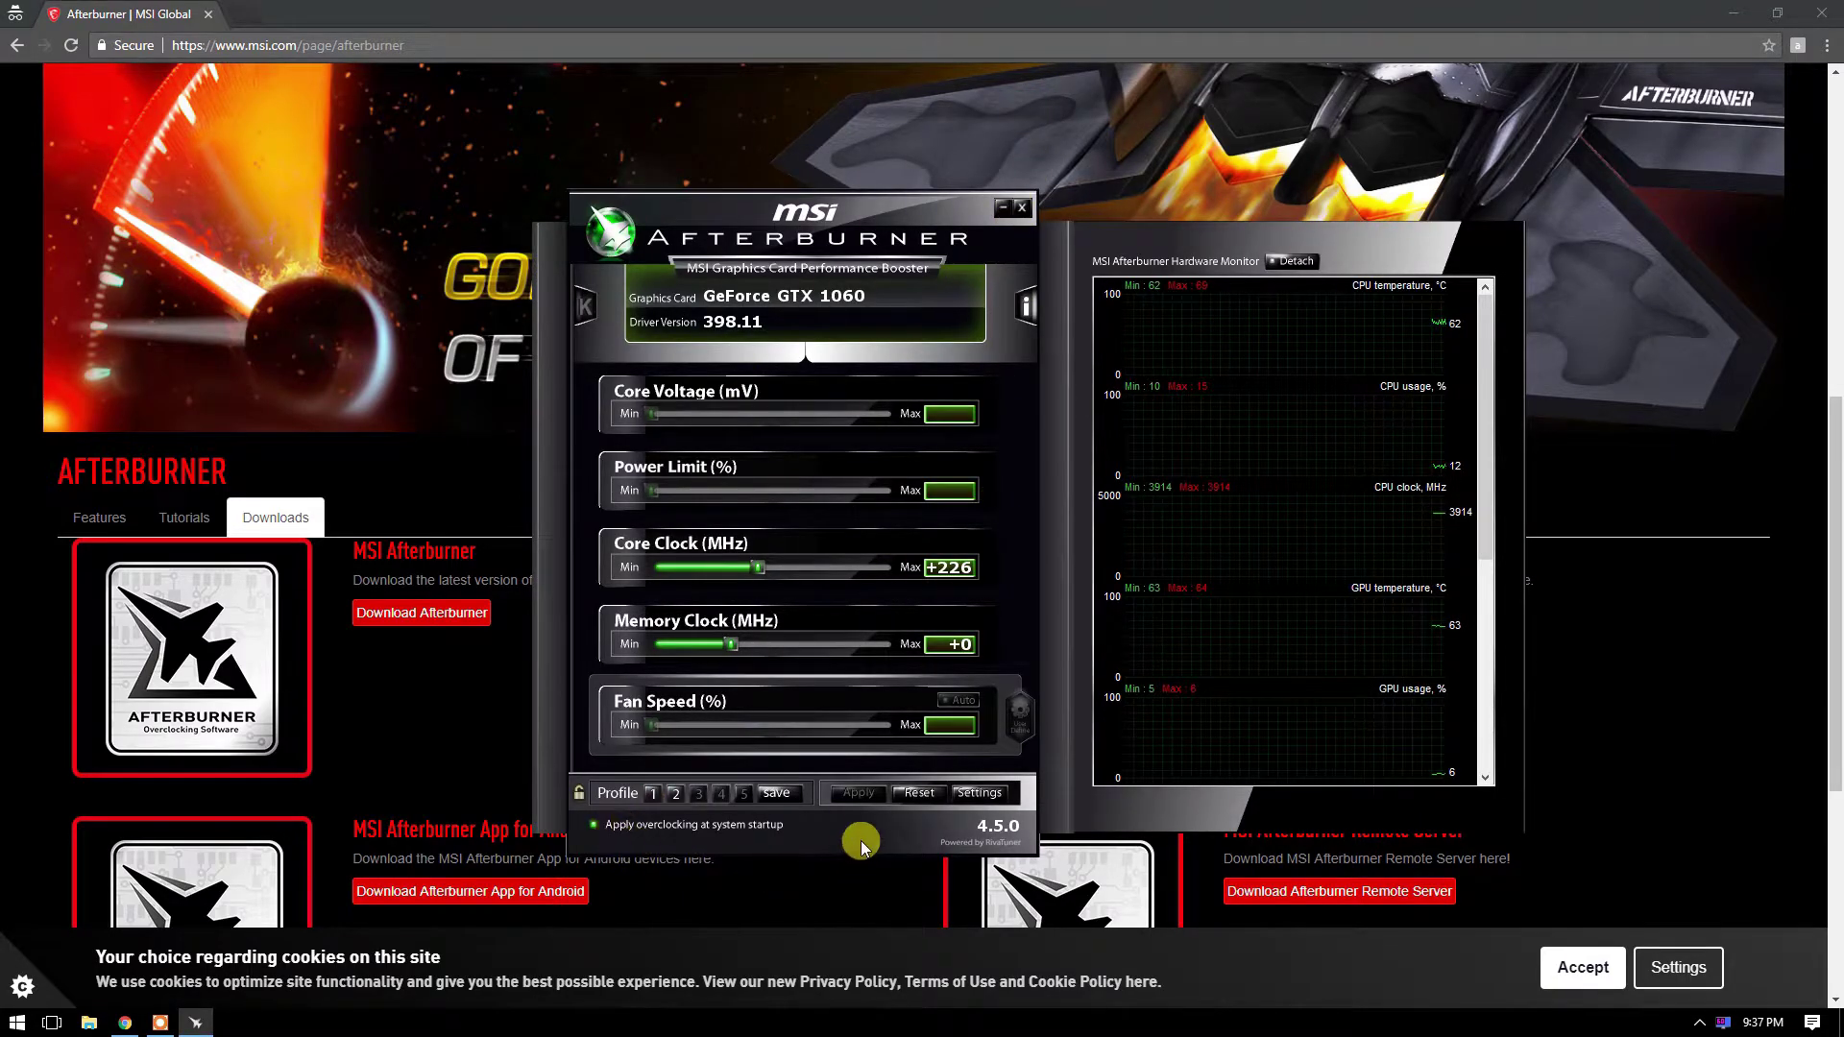
Step: Switch the skin again to the blue MSI Cyborg Afterburner skin by Drerex Design
left_click(974, 793)
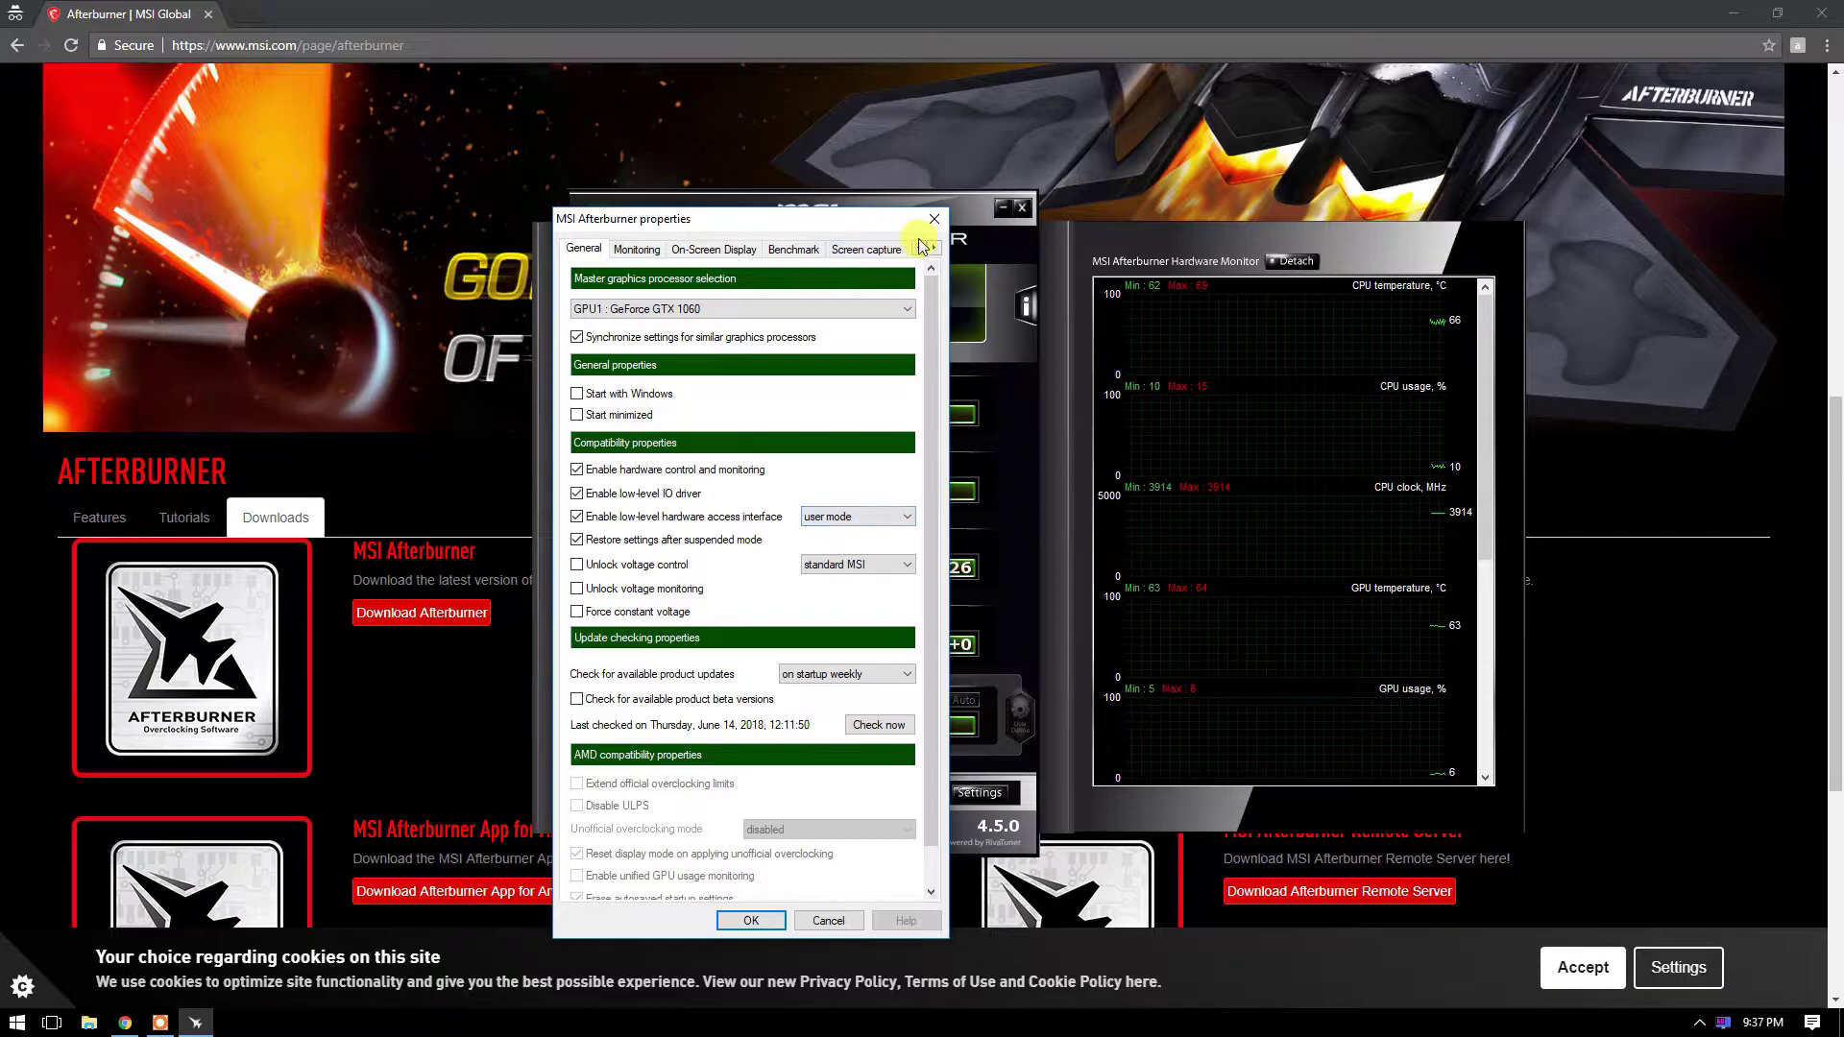
left_click(933, 250)
left_click(932, 250)
left_click(862, 250)
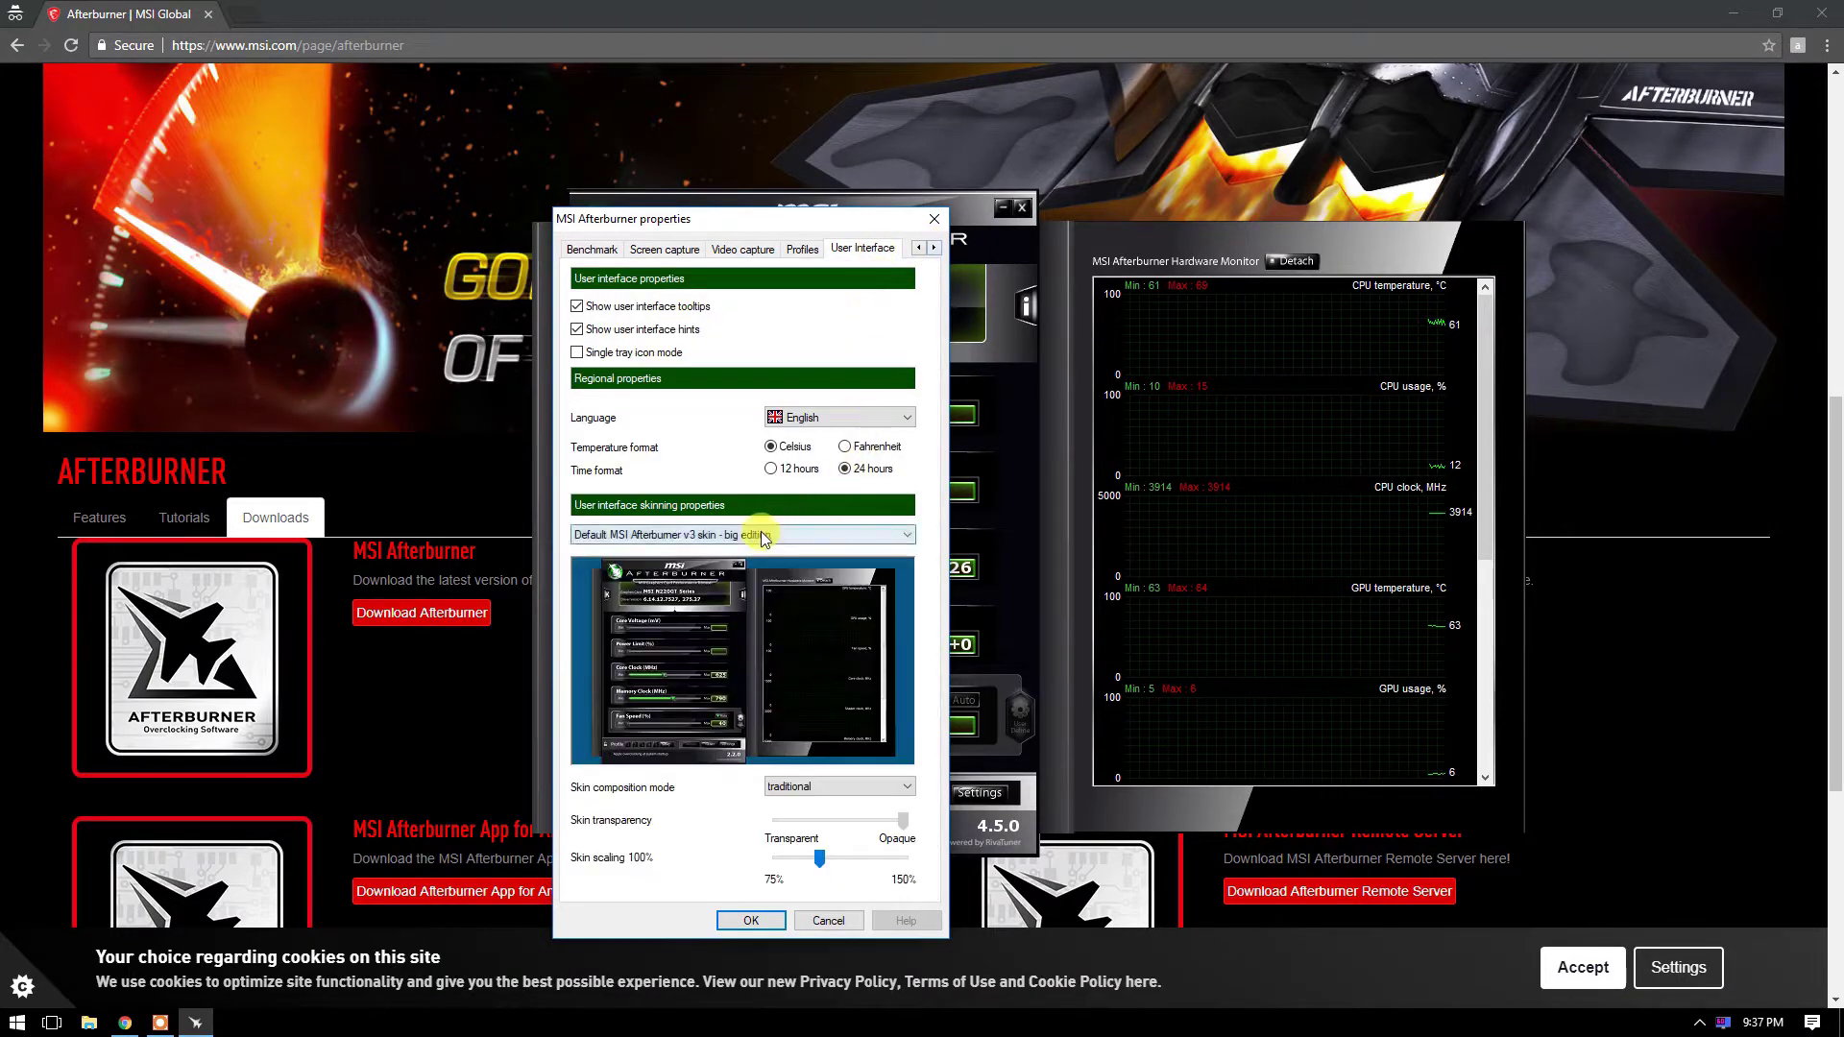
left_click(756, 534)
left_click(782, 615)
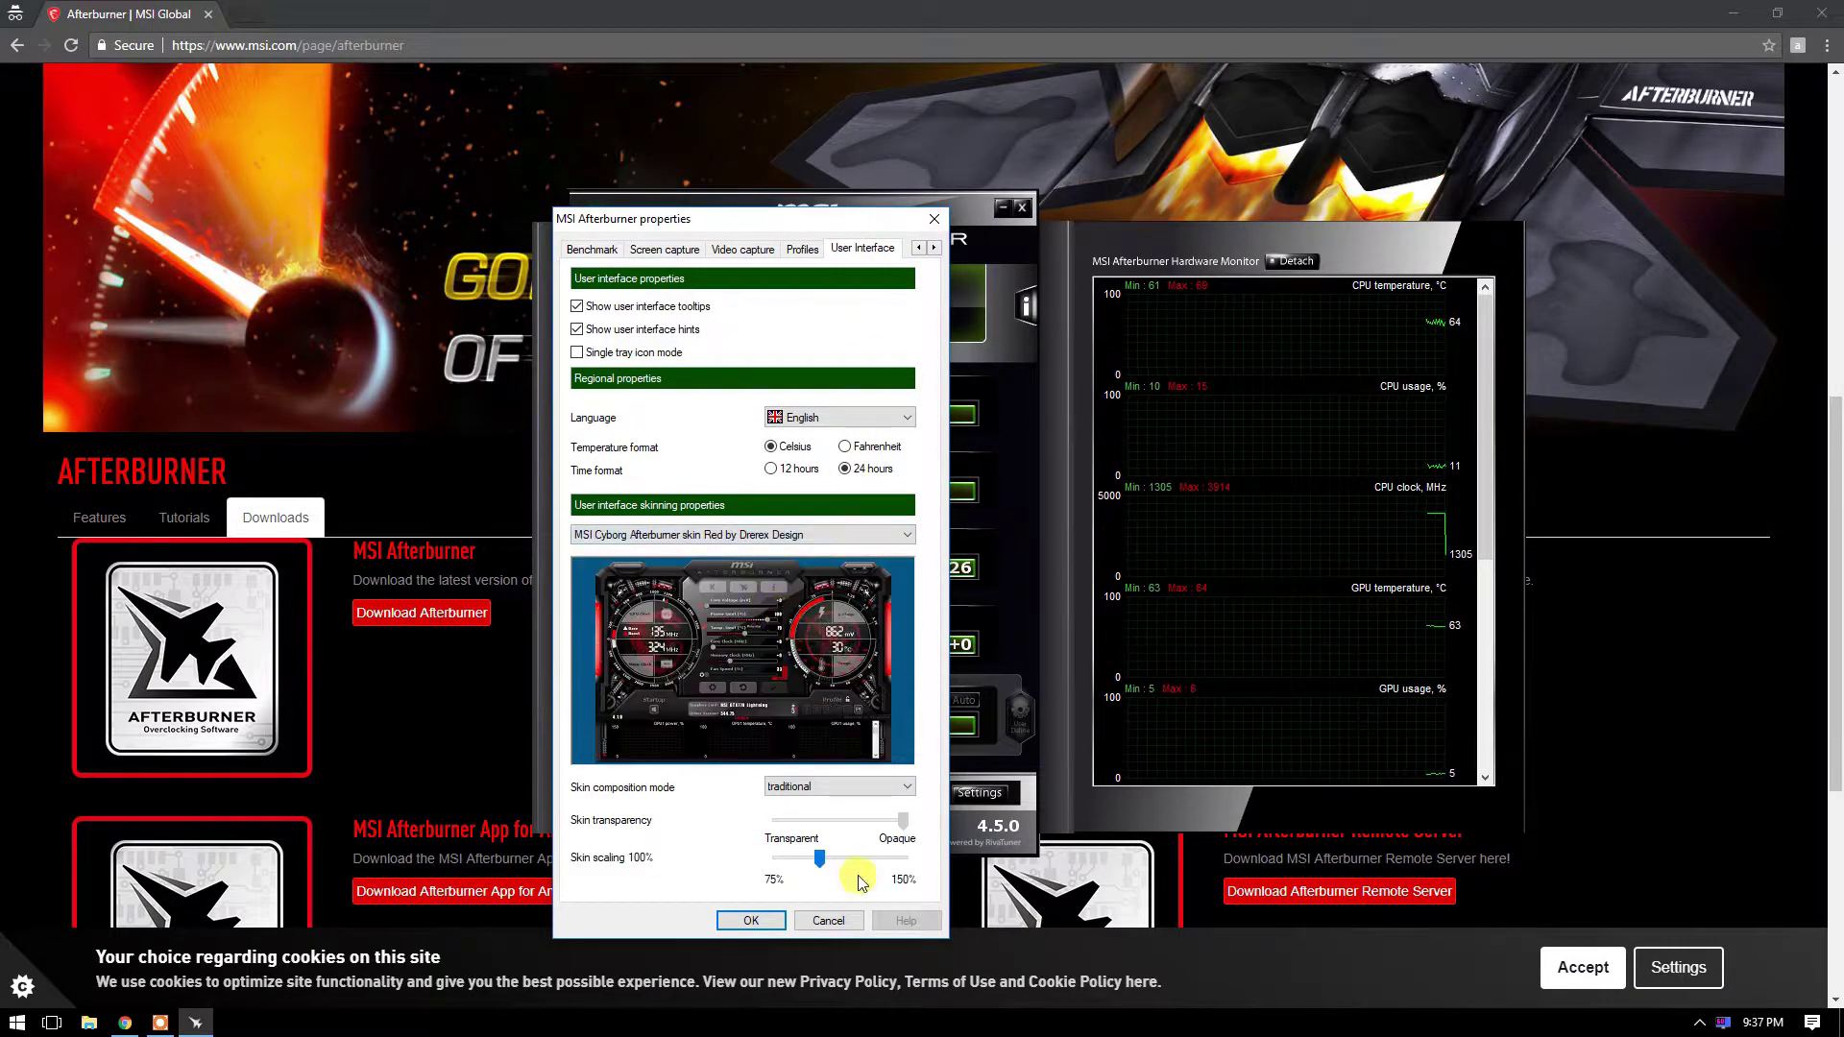
left_click(815, 535)
left_click(800, 596)
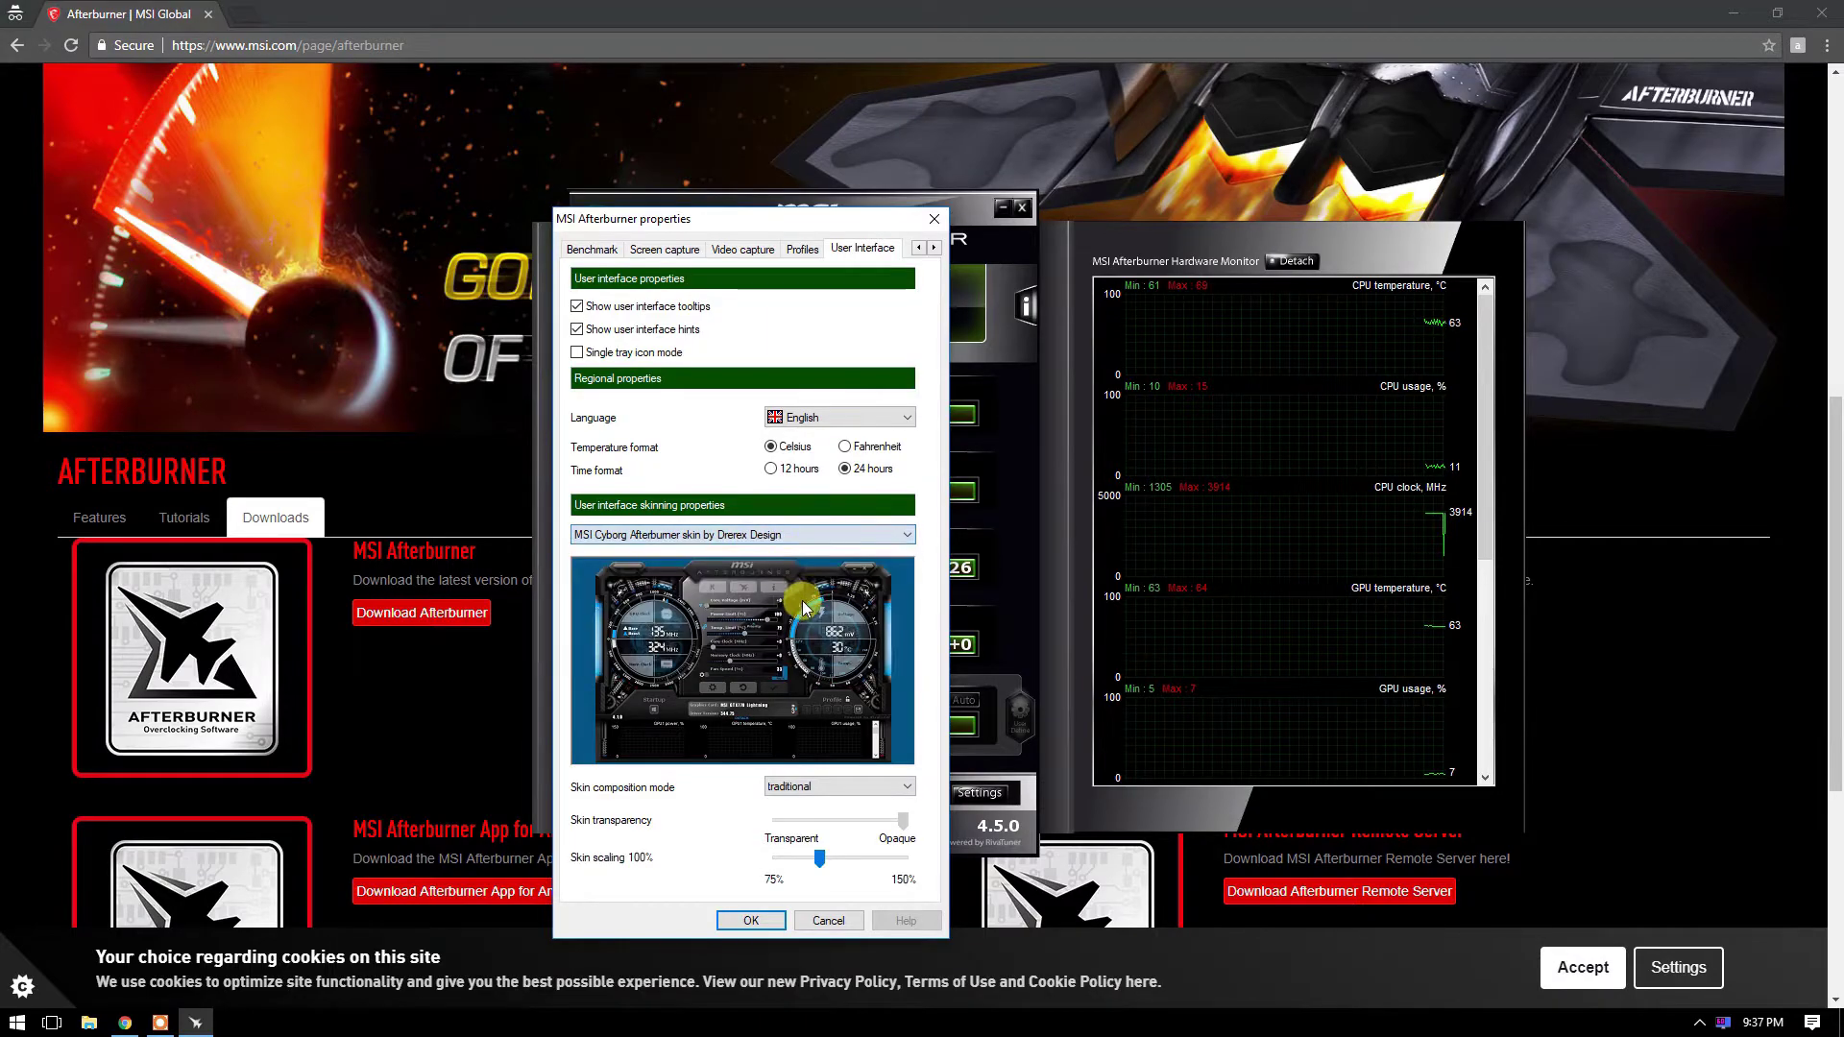
left_click(768, 922)
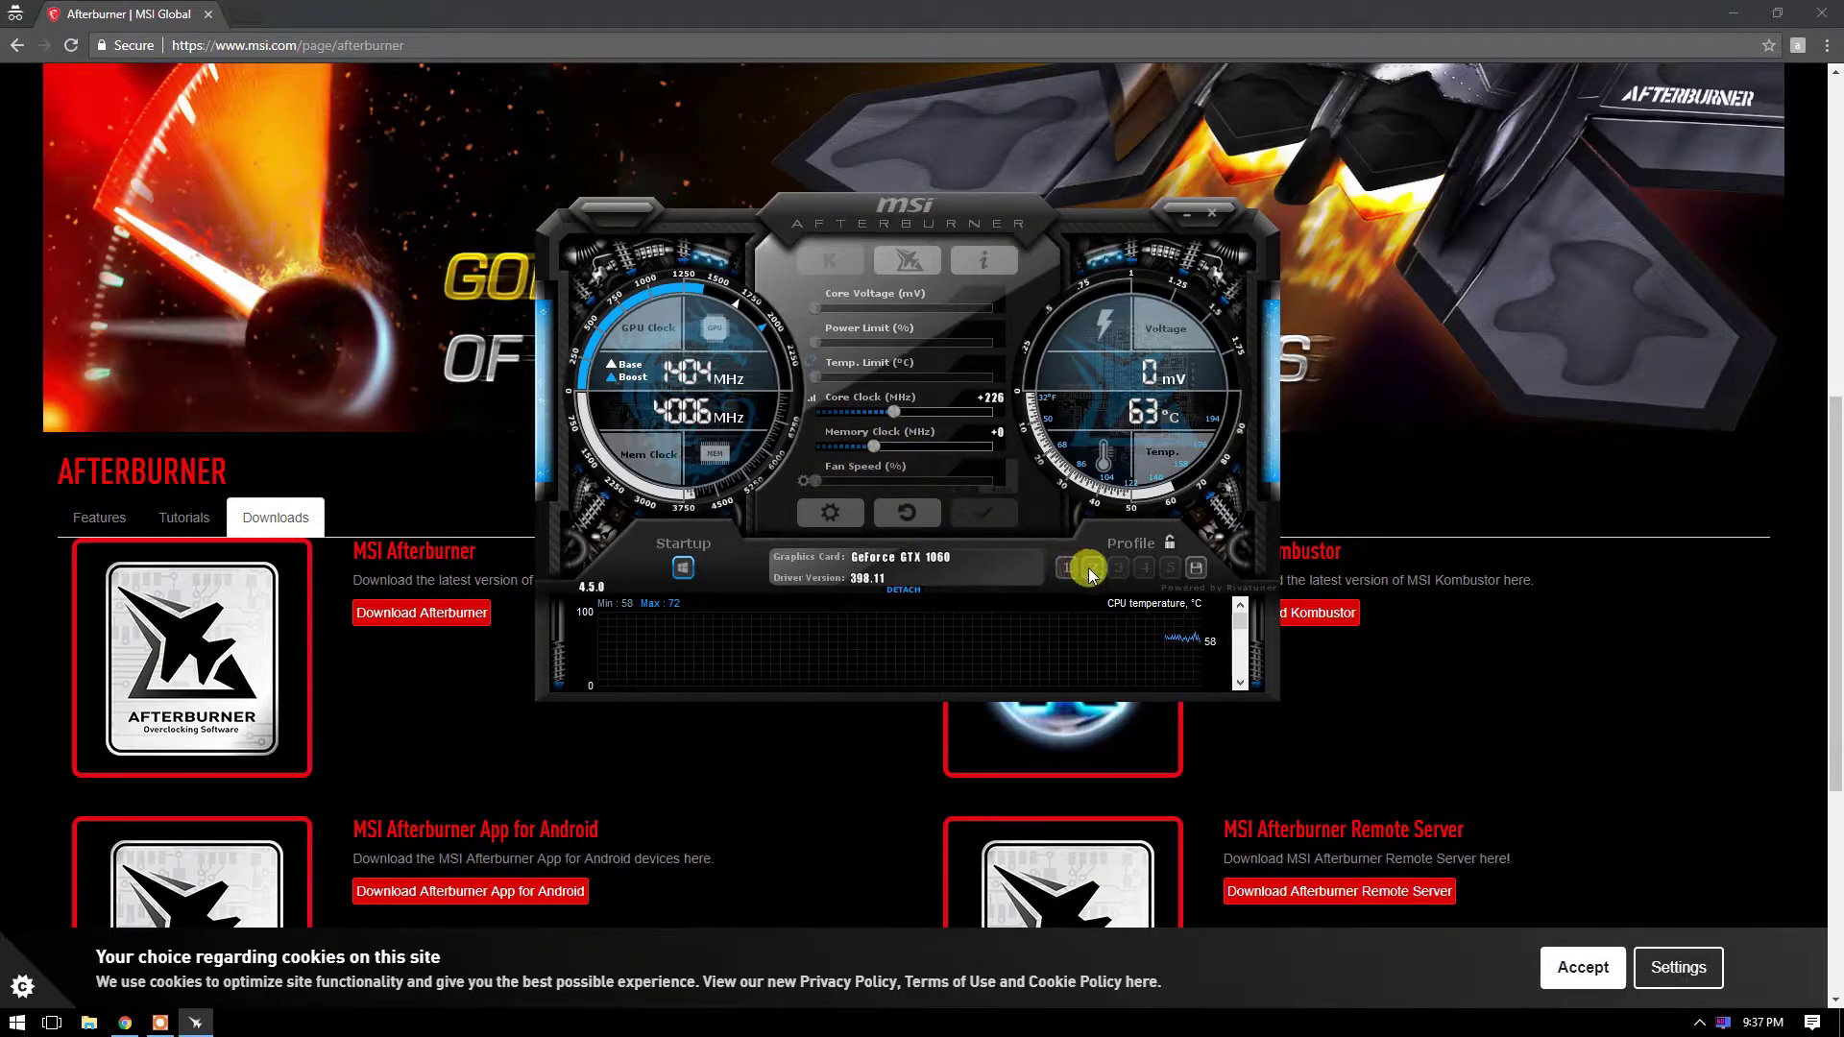
Step: With the voltage/frequency curve editor open (Ctrl+F), save the current settings to profile slot 3
left_click(1091, 569)
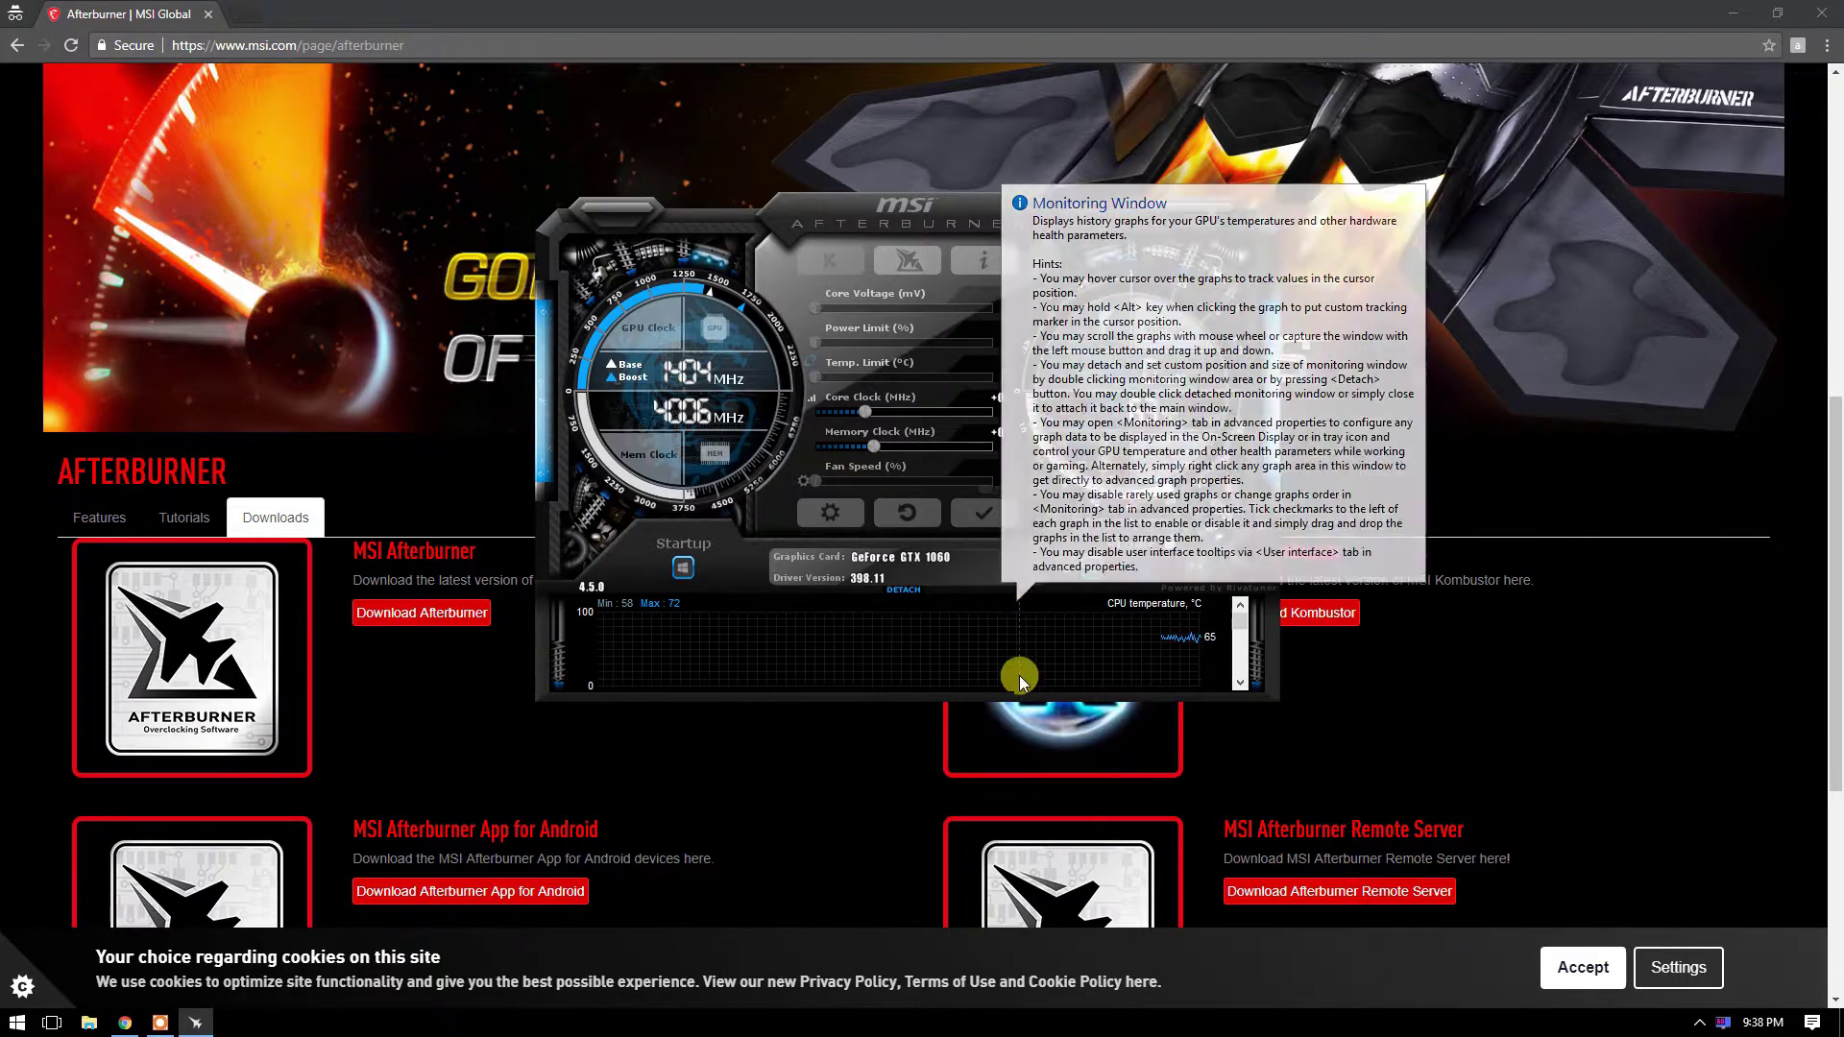
key("ctrl+f")
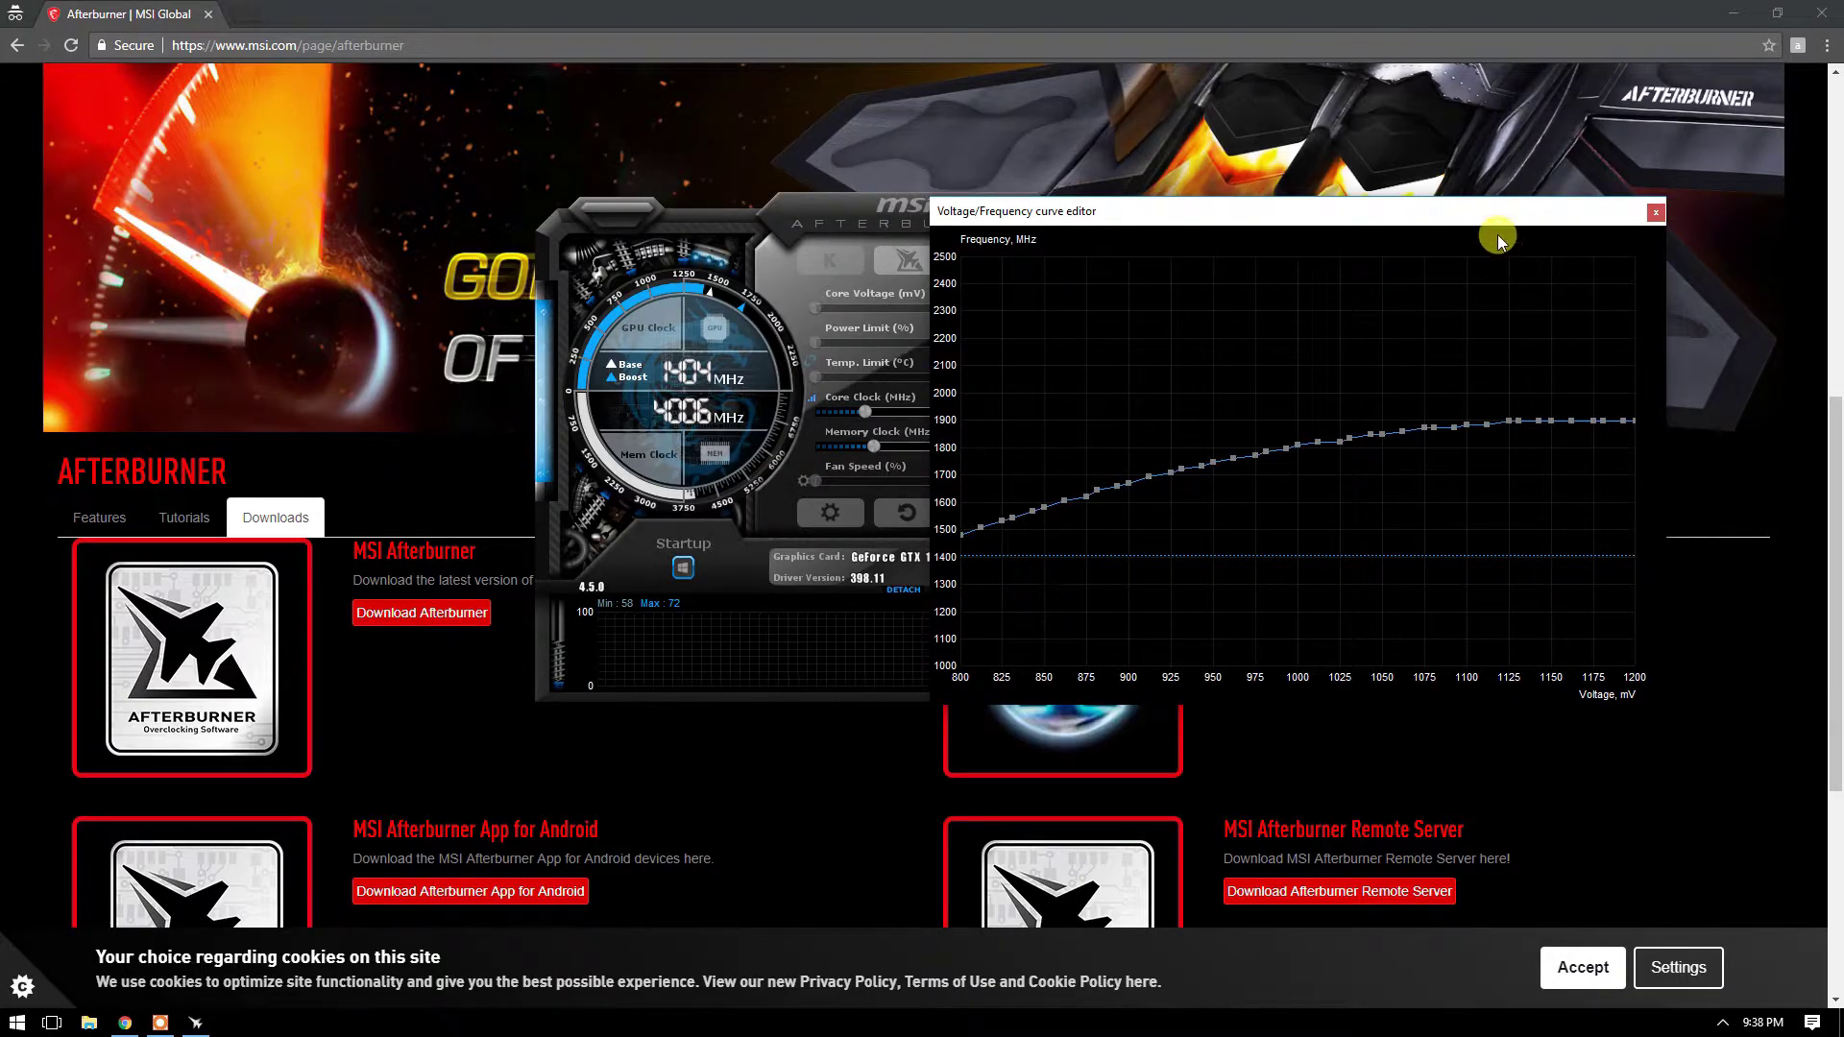
mouse_move(1488, 225)
left_mouse_down()
mouse_move(877, 189)
mouse_move(688, 224)
left_mouse_up()
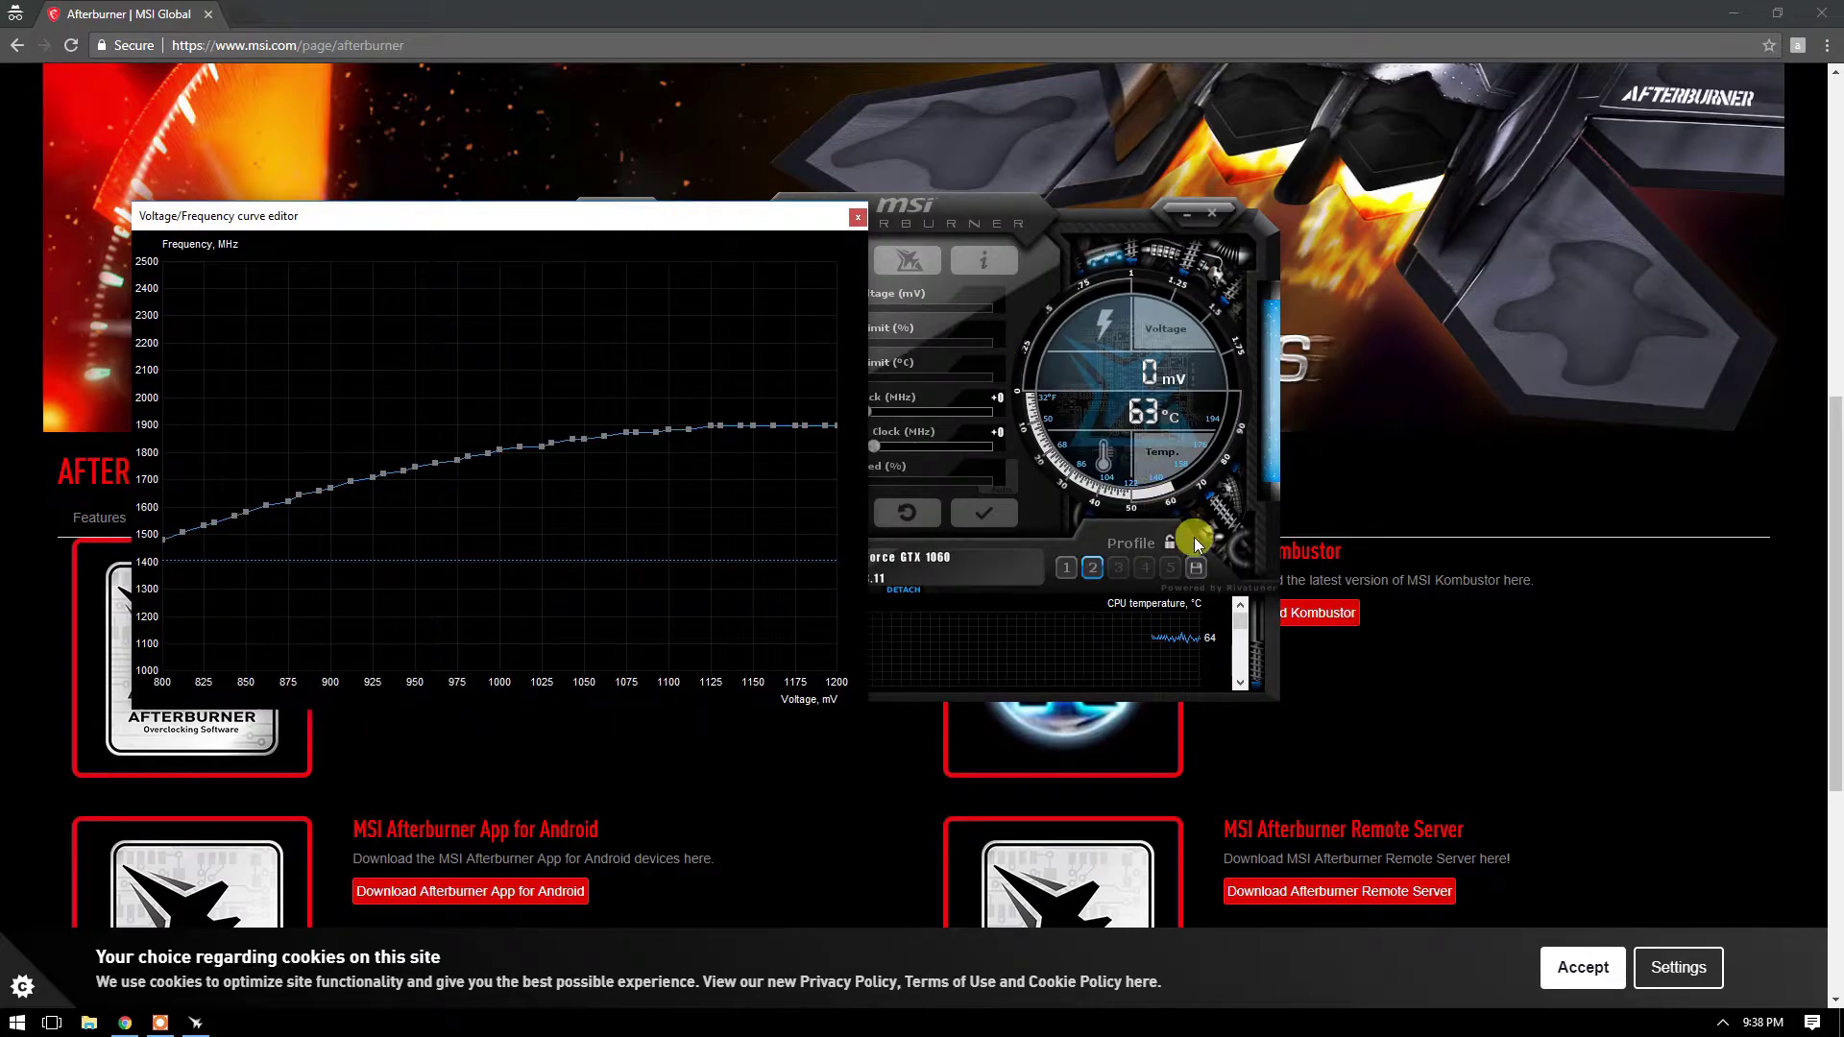
left_click(1197, 574)
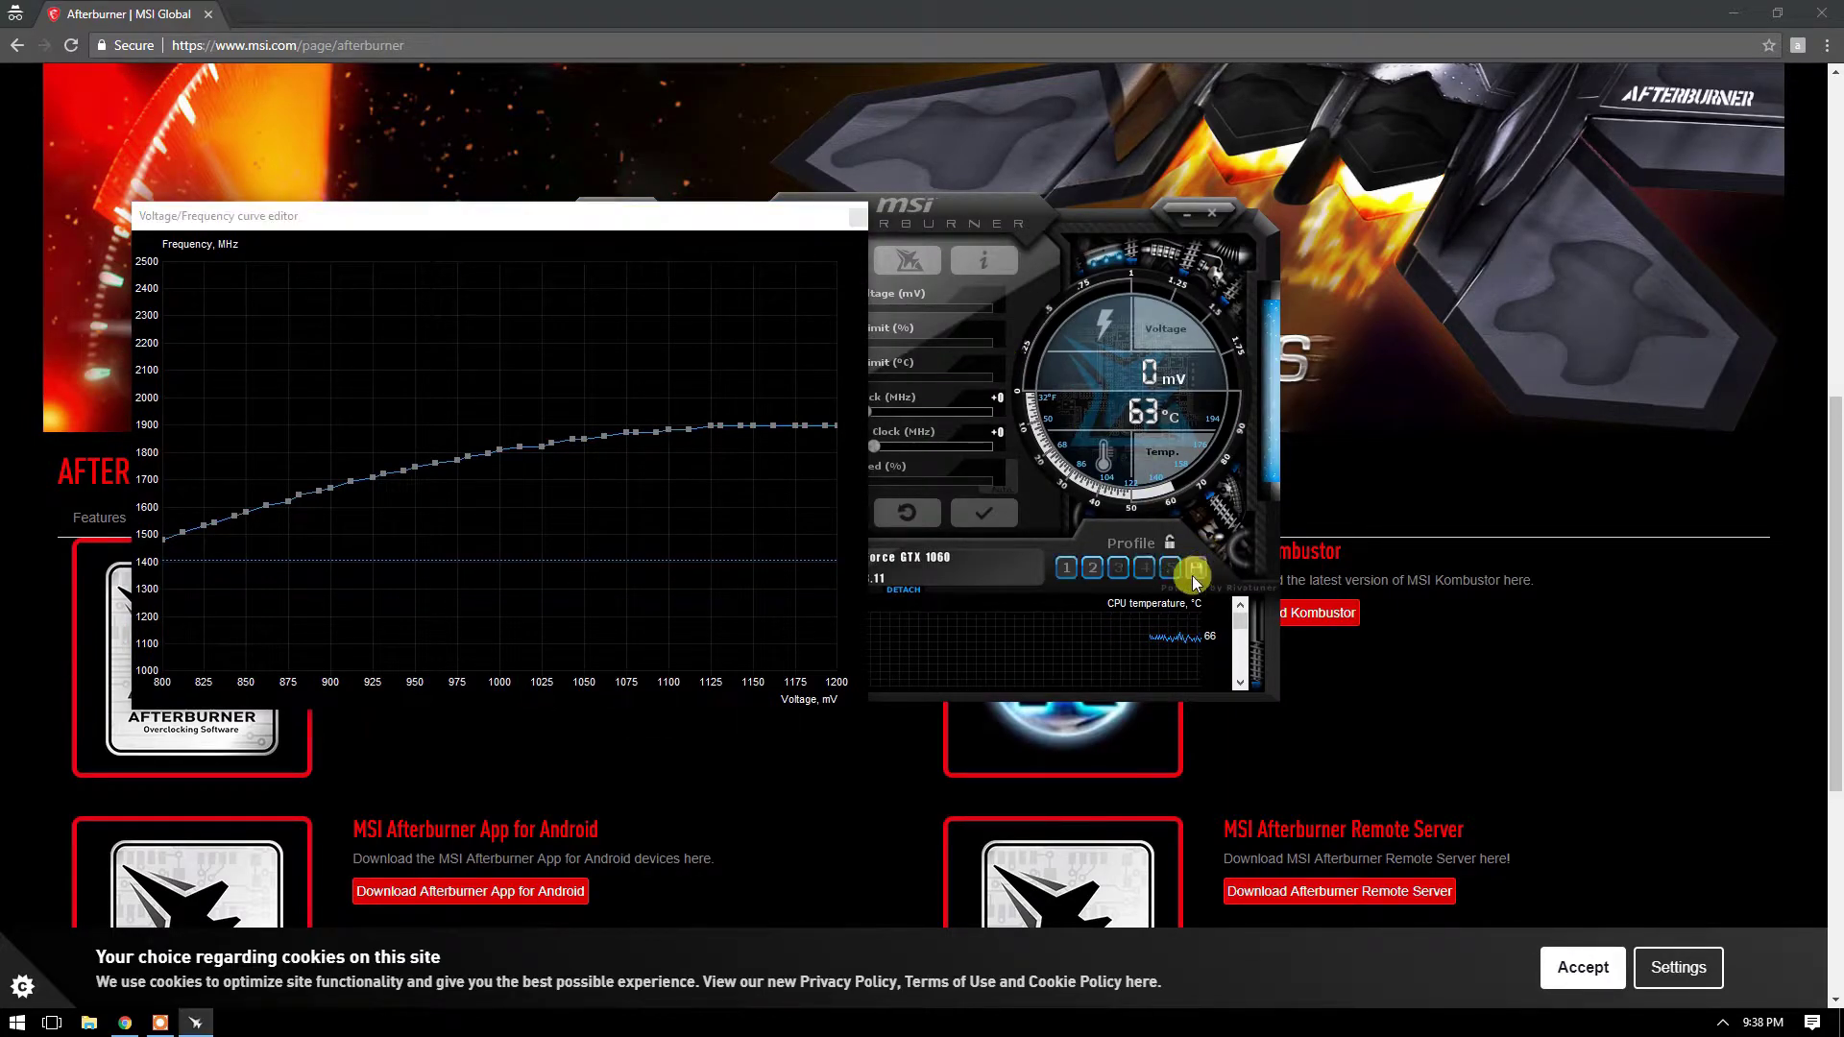
left_click(1120, 572)
Step: Raise the 900, 912 and 925 mV curve points to roughly 1888-1900 MHz
mouse_move(822, 226)
left_mouse_down()
mouse_move(1717, 184)
mouse_move(894, 246)
left_mouse_up()
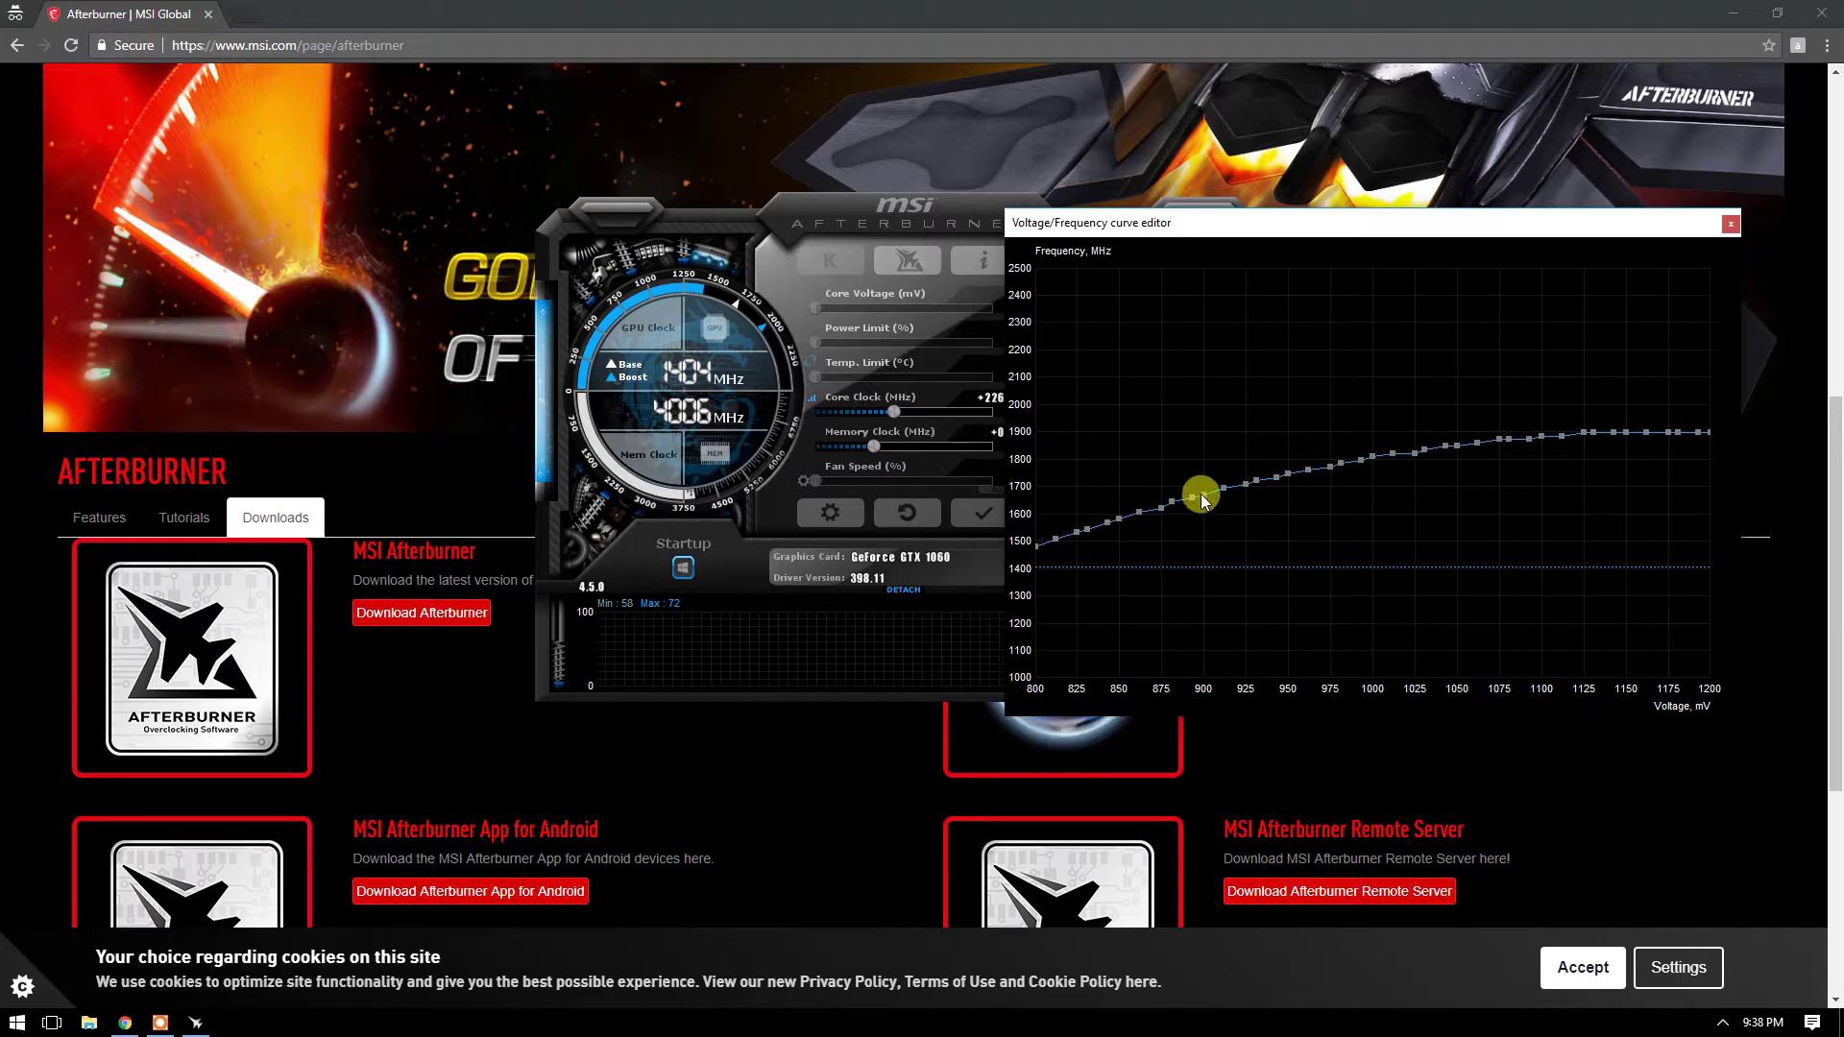
left_click_drag(1203, 495, 1206, 438)
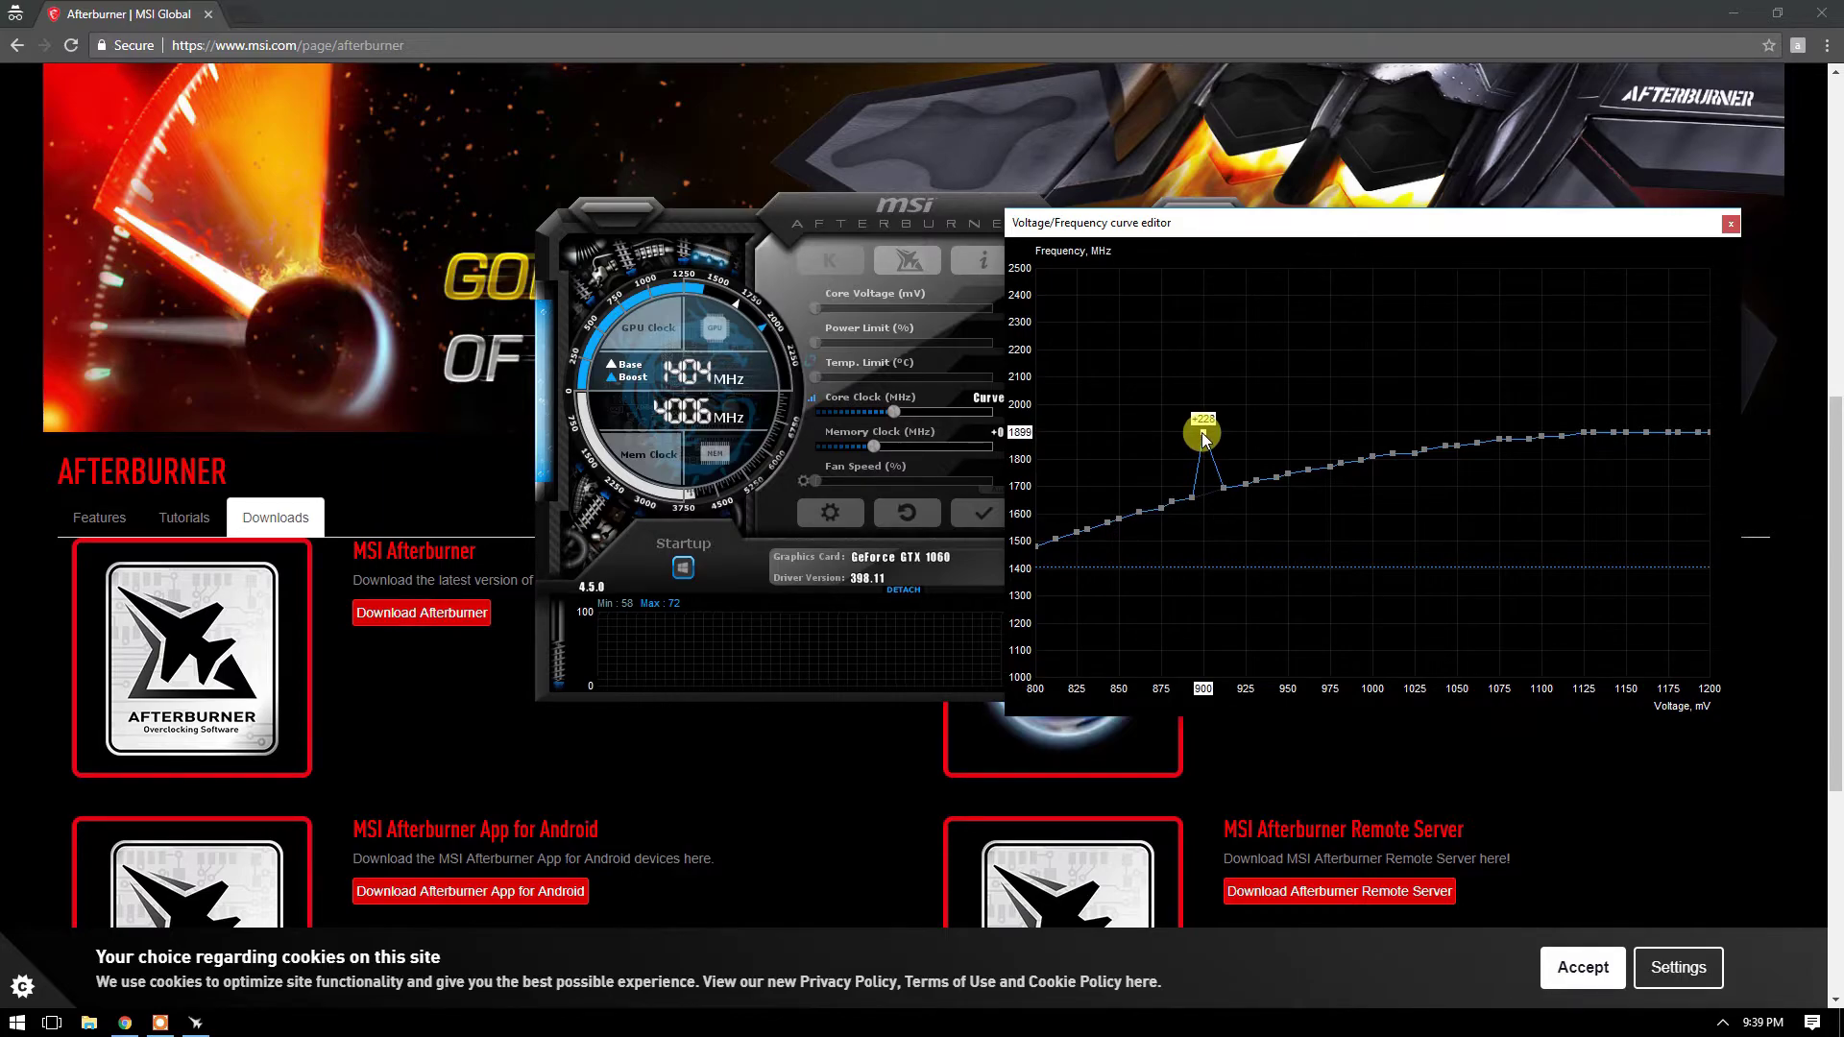
left_click_drag(1204, 437, 1205, 437)
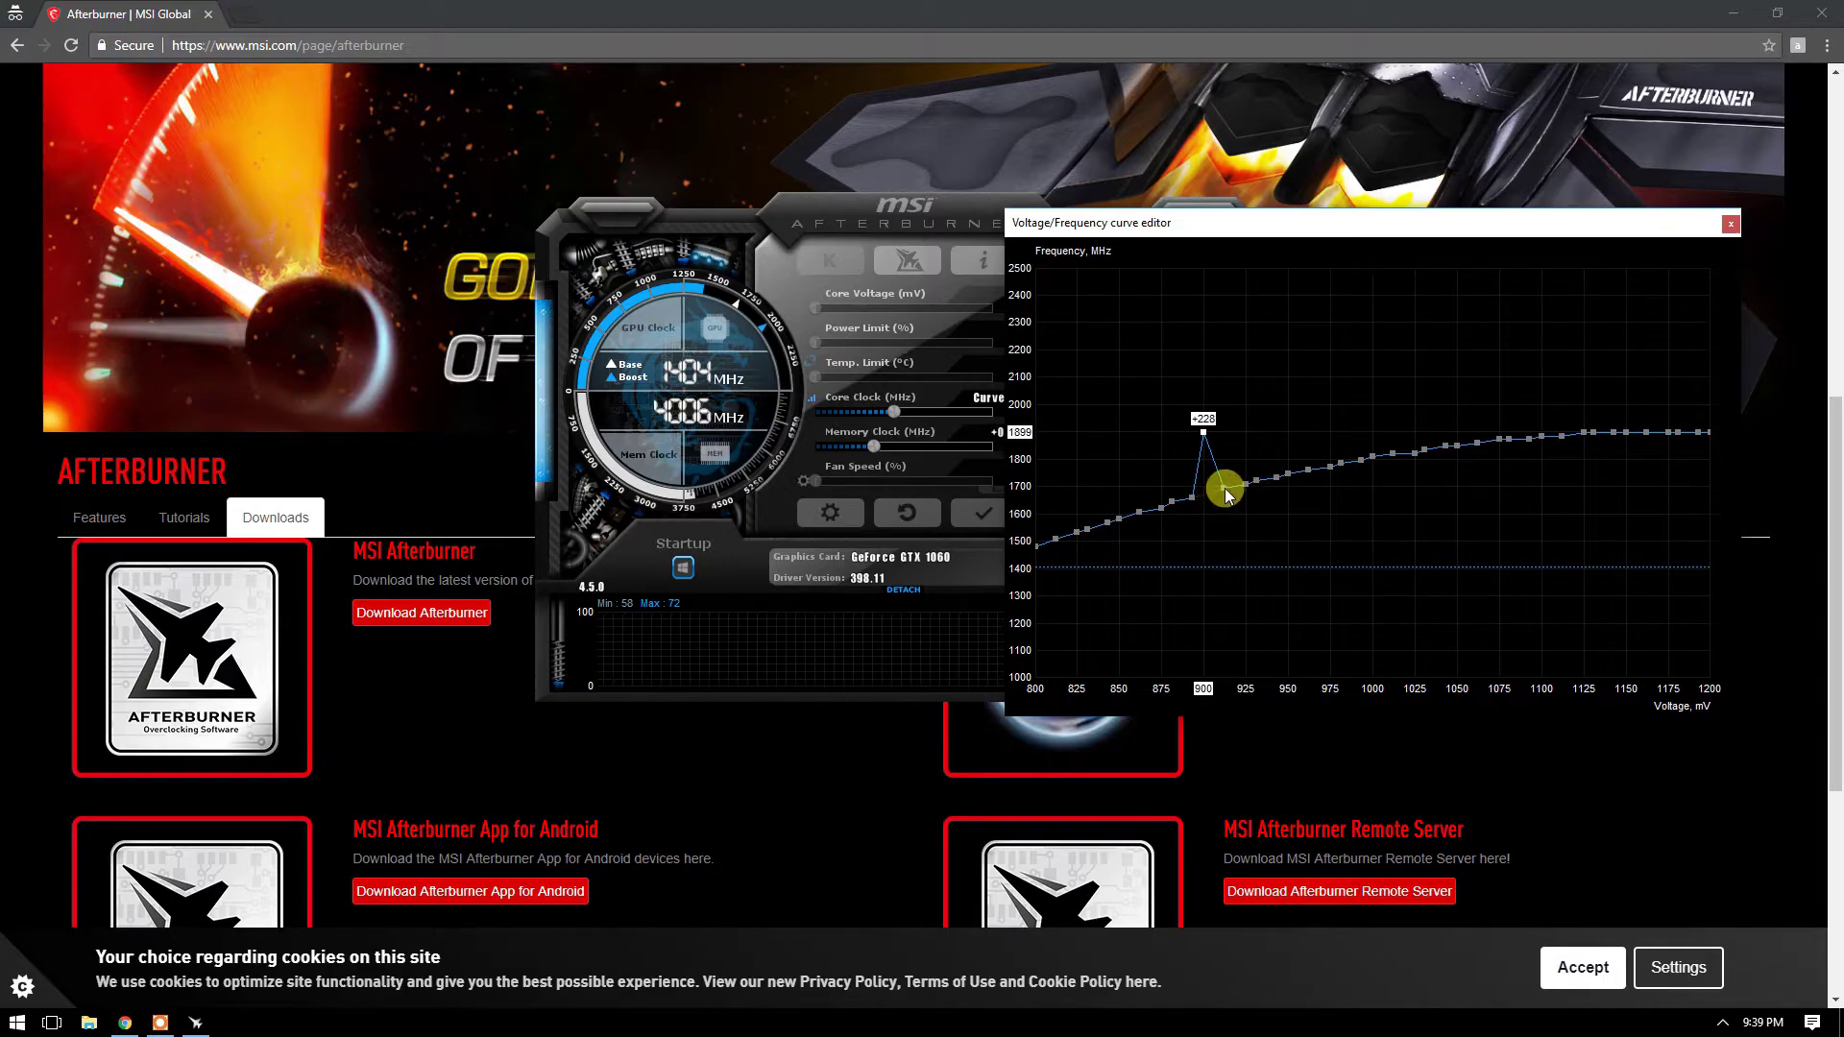
mouse_move(1225, 492)
left_mouse_down()
mouse_move(1224, 429)
mouse_move(1246, 464)
mouse_move(1258, 440)
left_mouse_up()
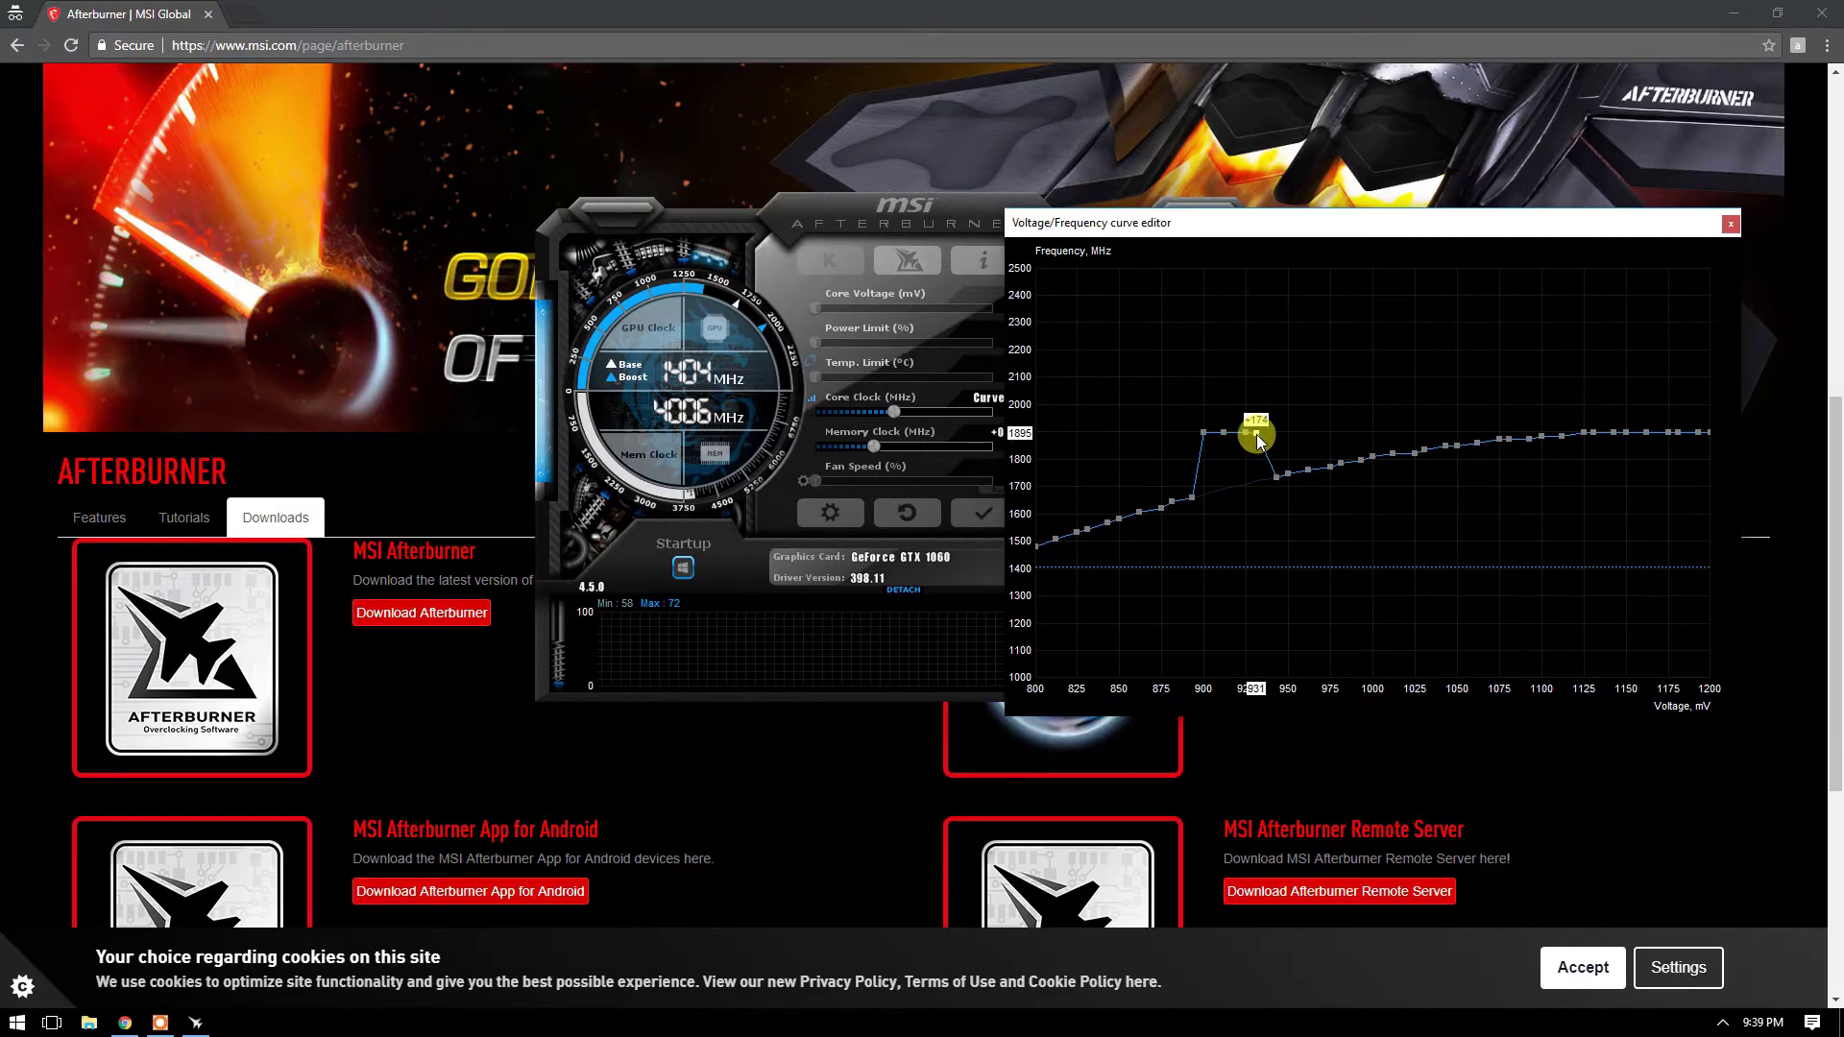
left_click_drag(1248, 435, 1249, 439)
Step: Settle the 900 mV point at 1888 MHz, close the curve editor and load profile 1
left_click(1224, 435)
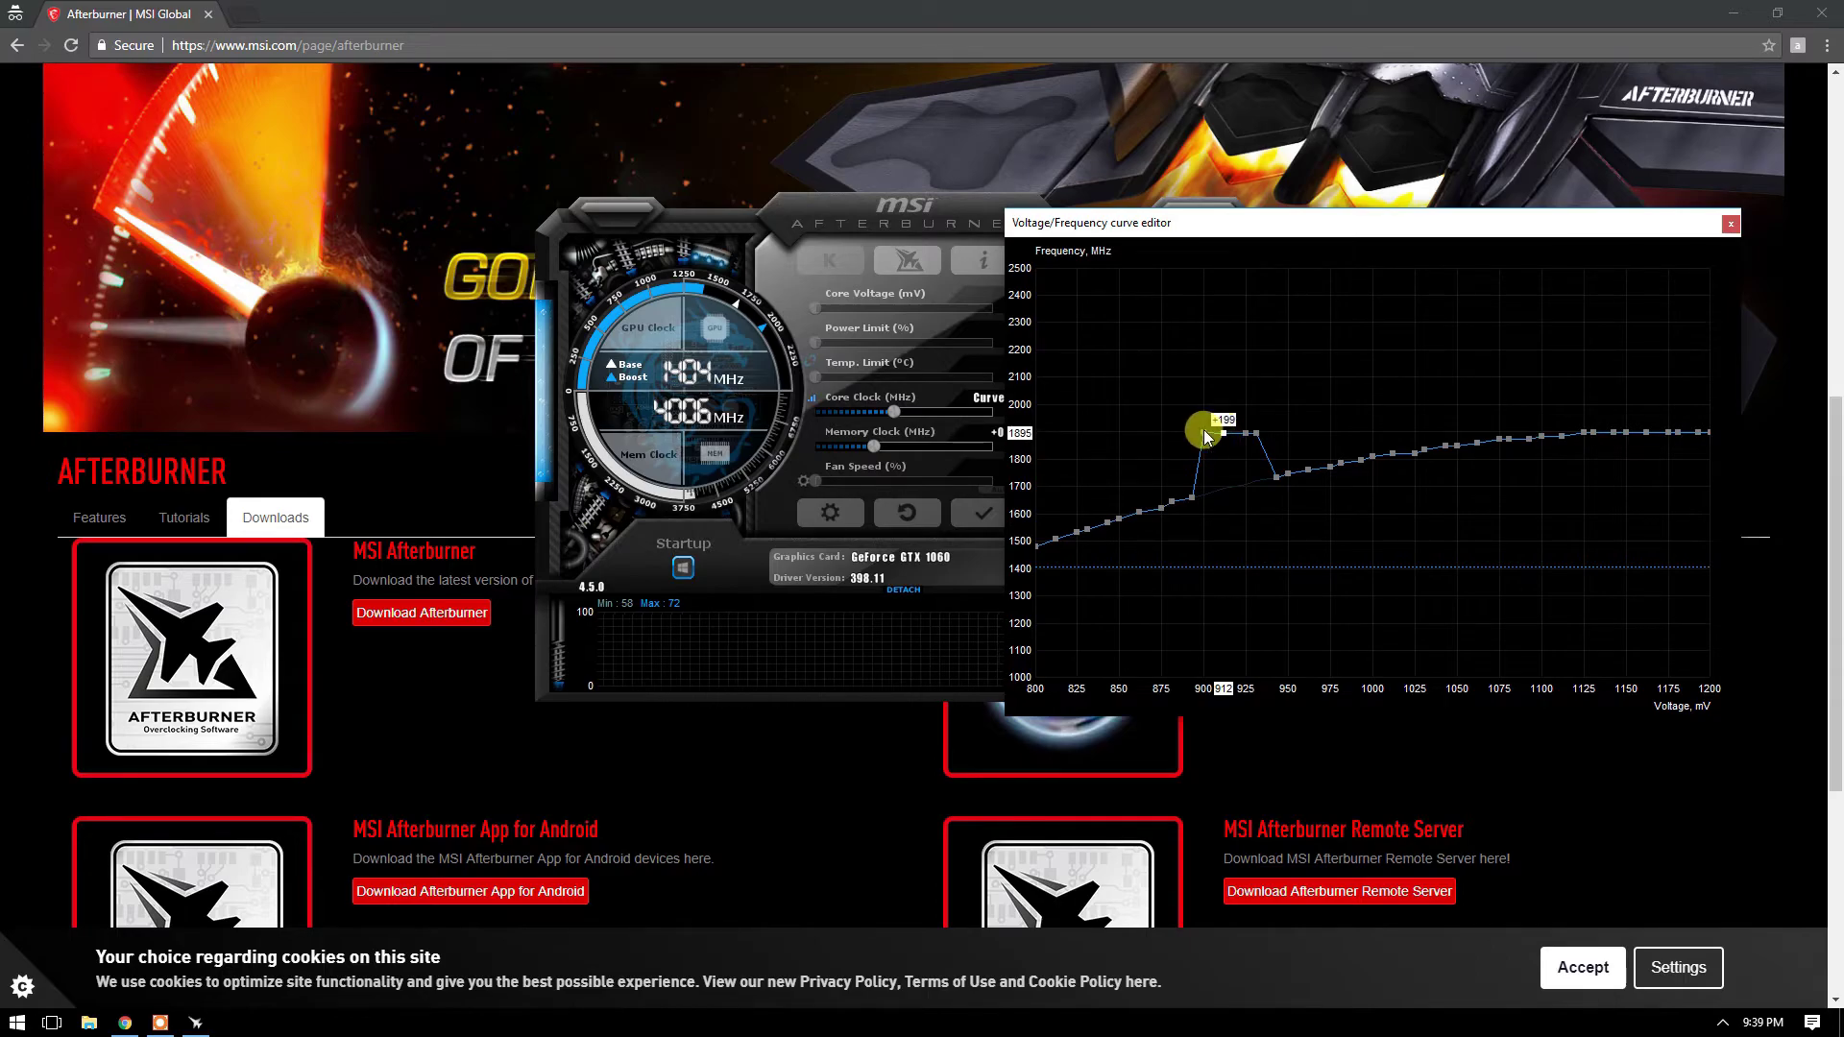
left_click(1207, 440)
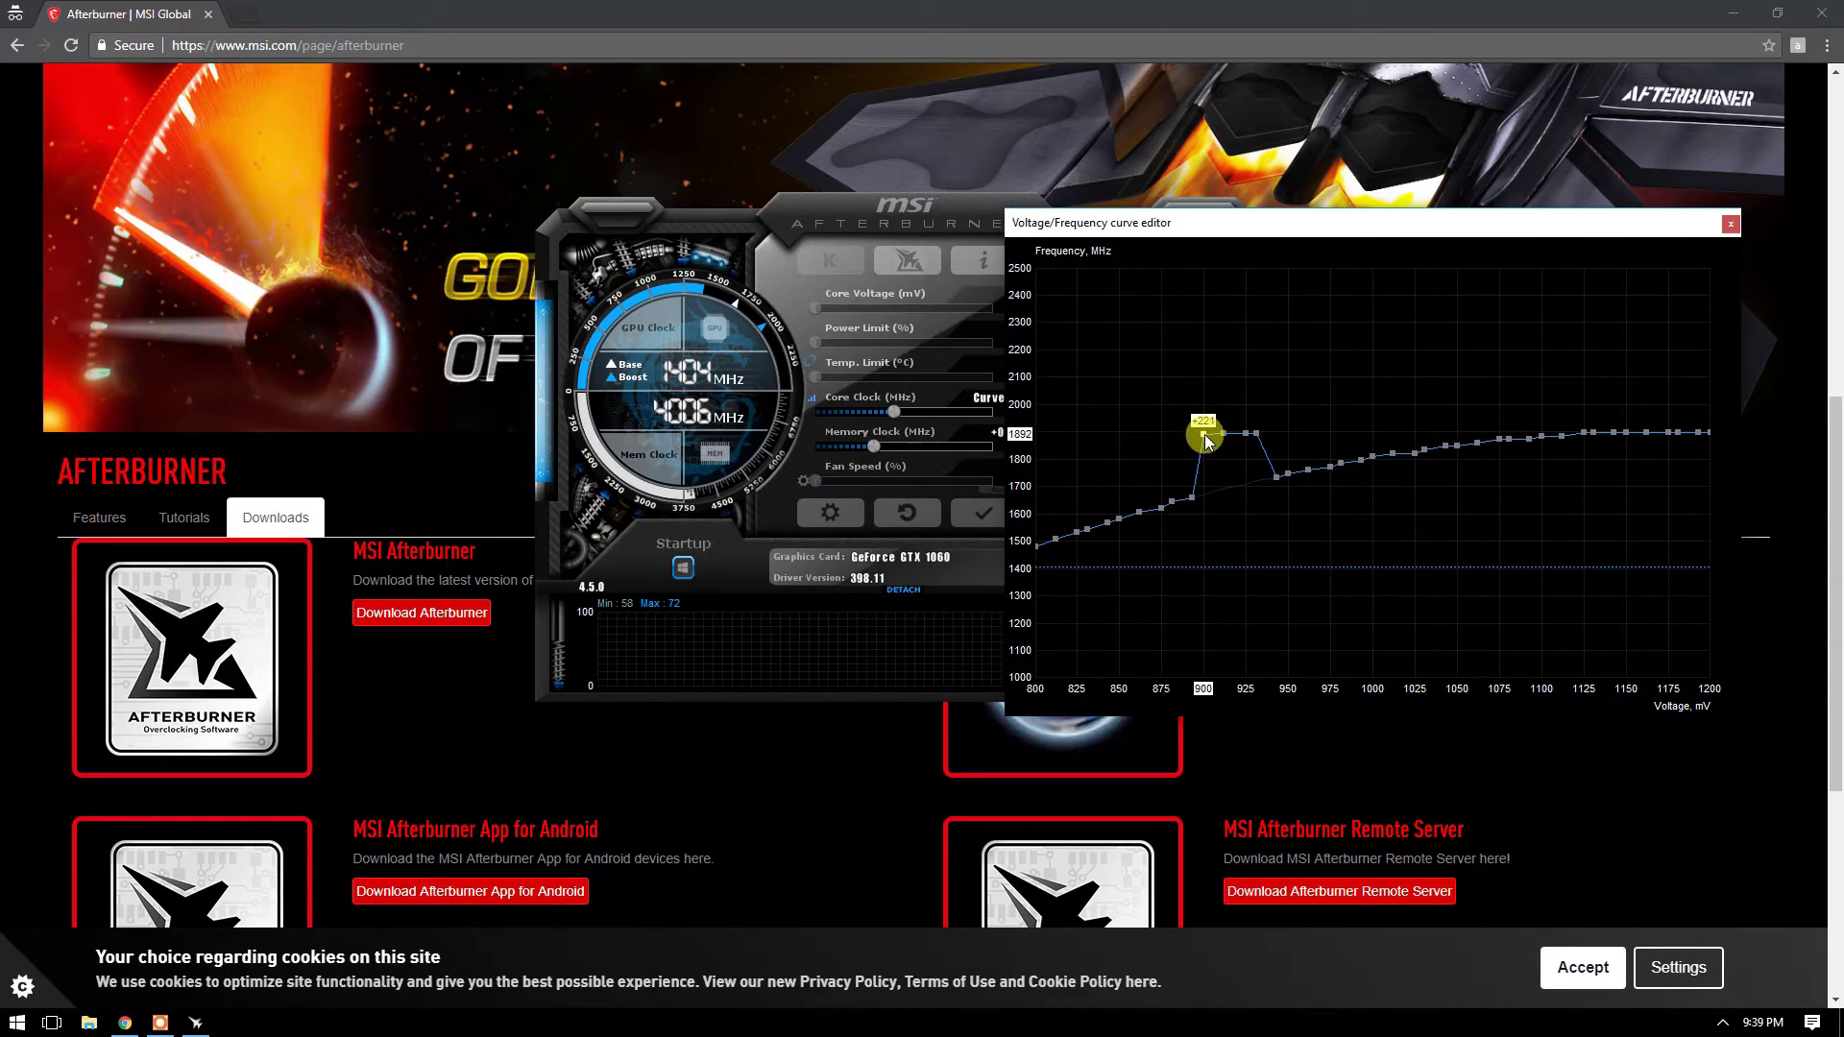
left_click_drag(1206, 438, 1208, 442)
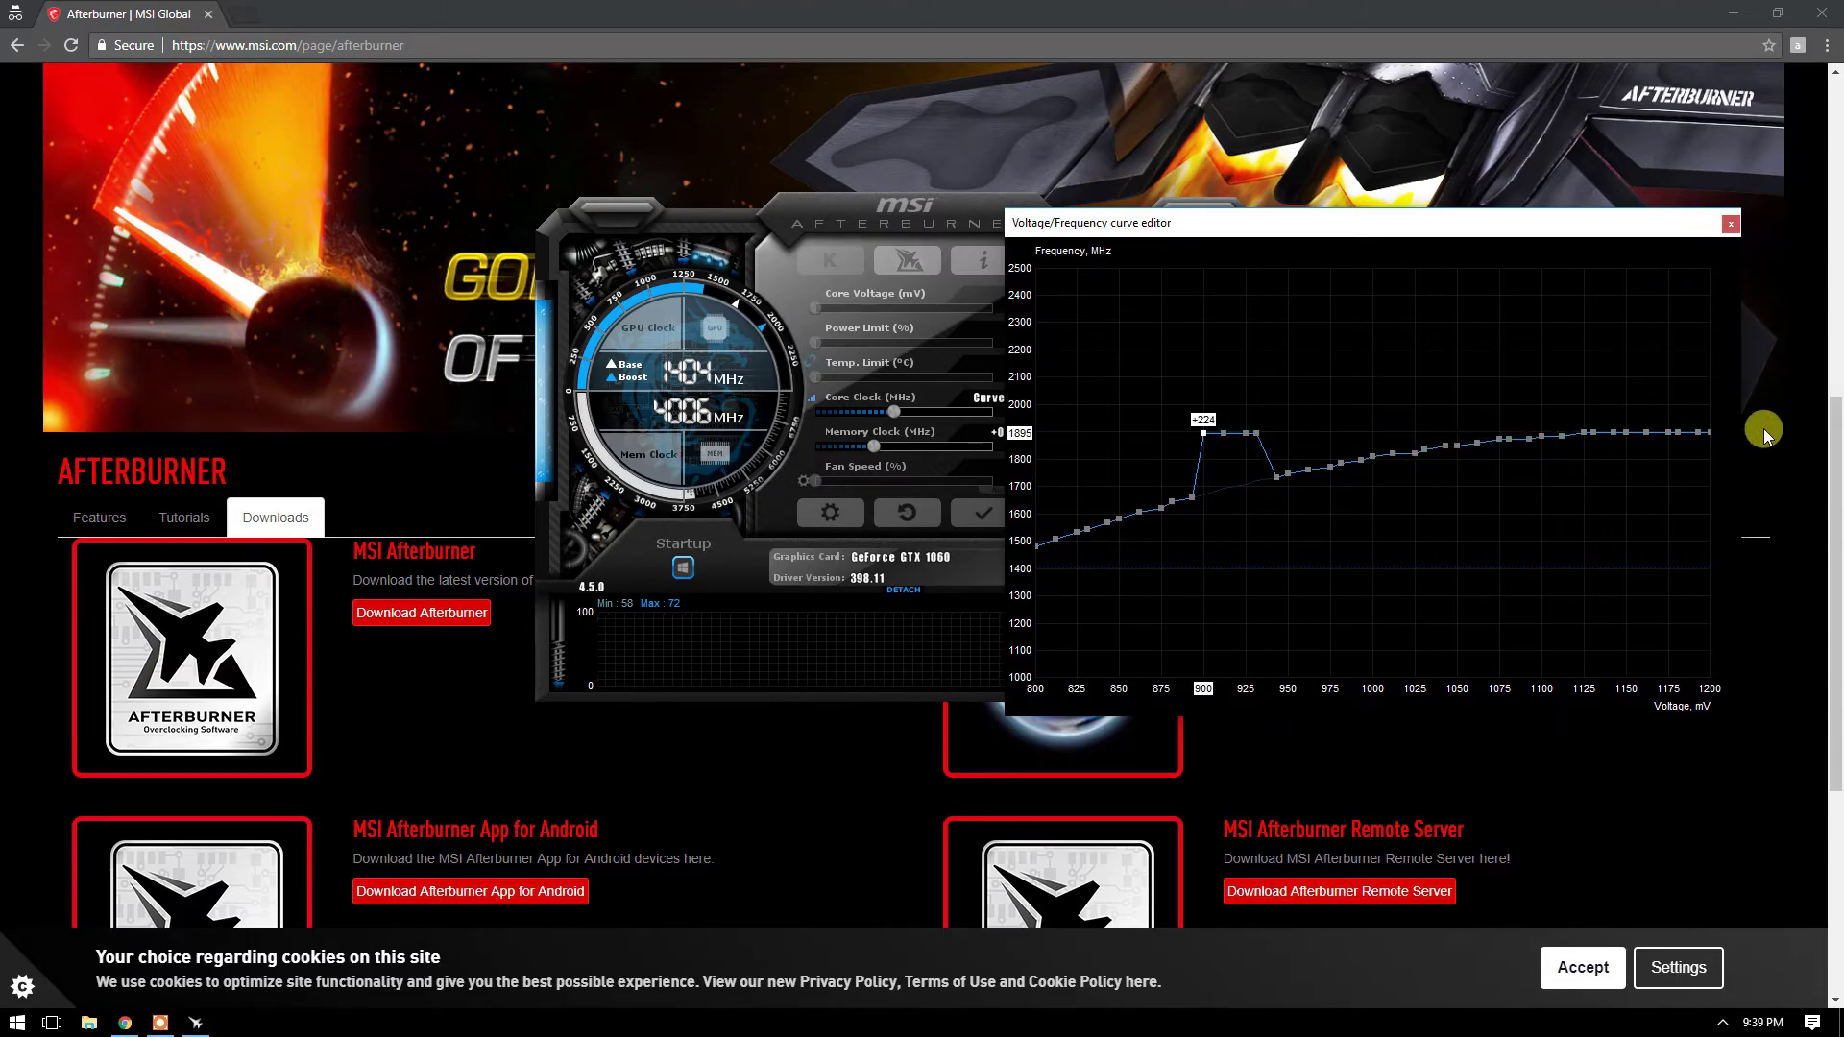
left_click(1736, 228)
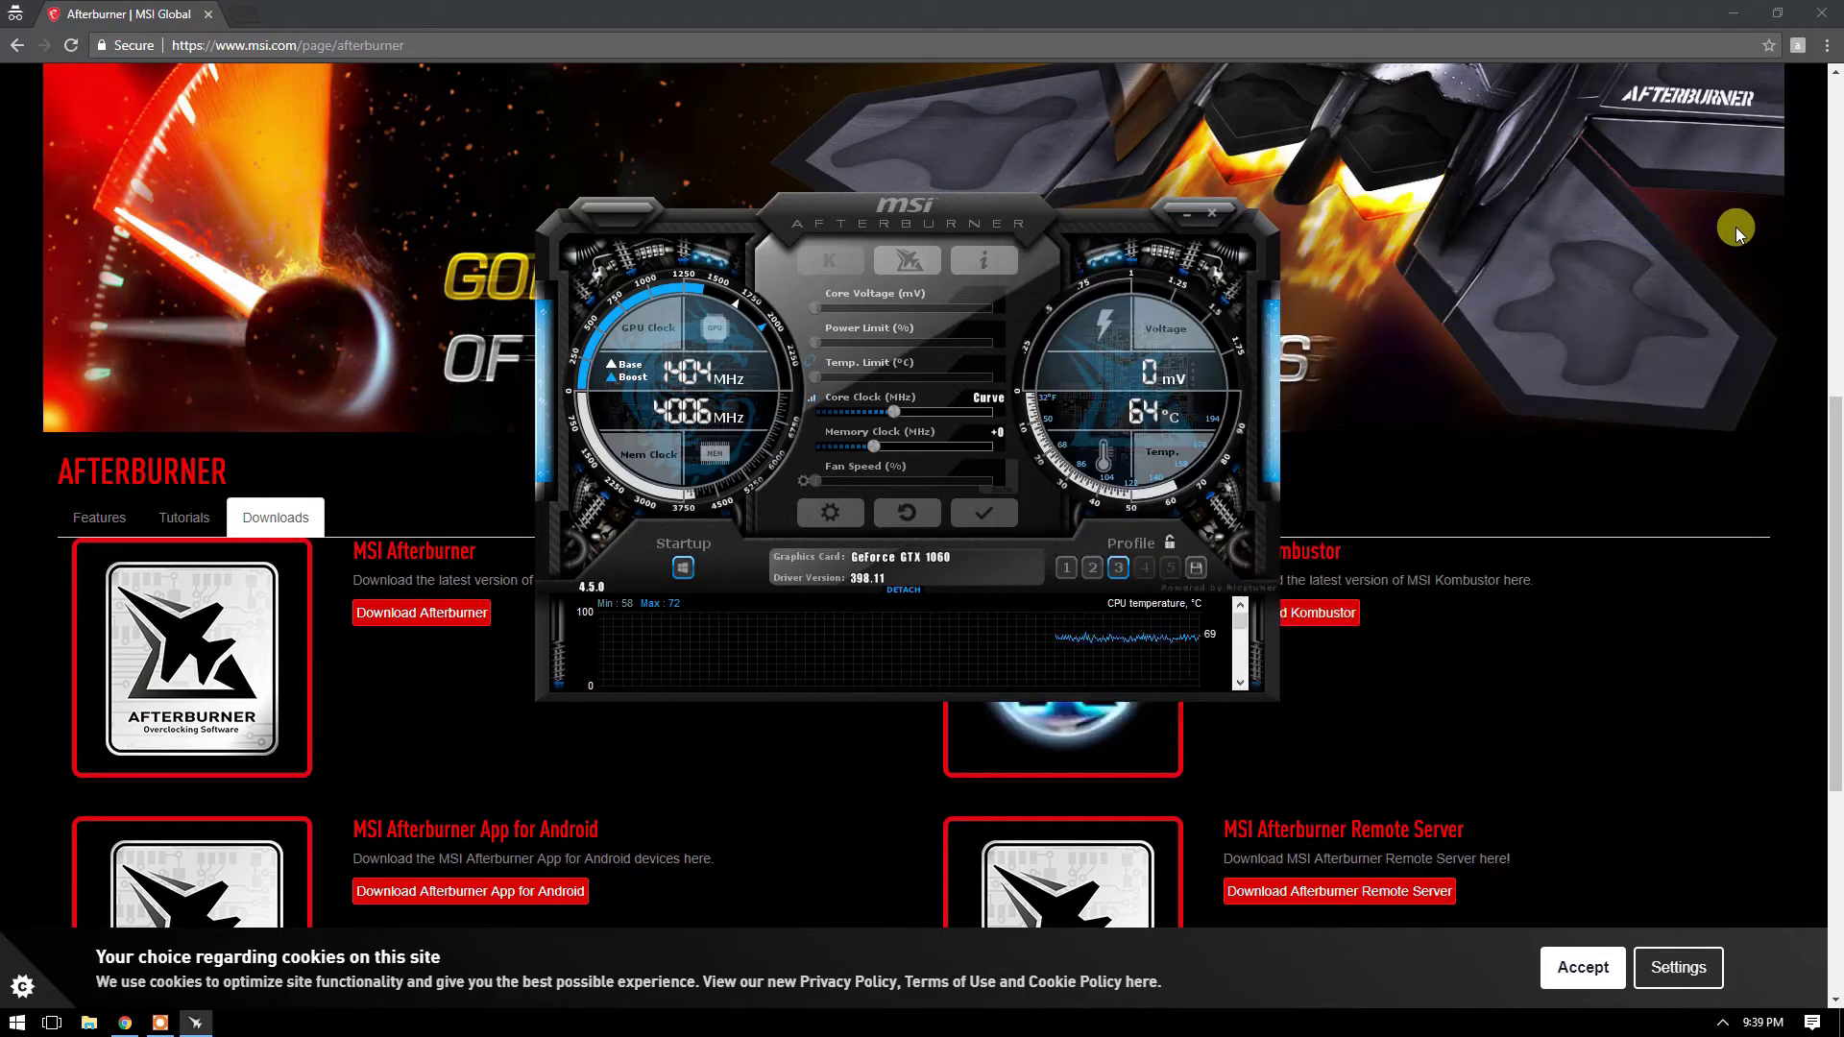
left_click(1066, 568)
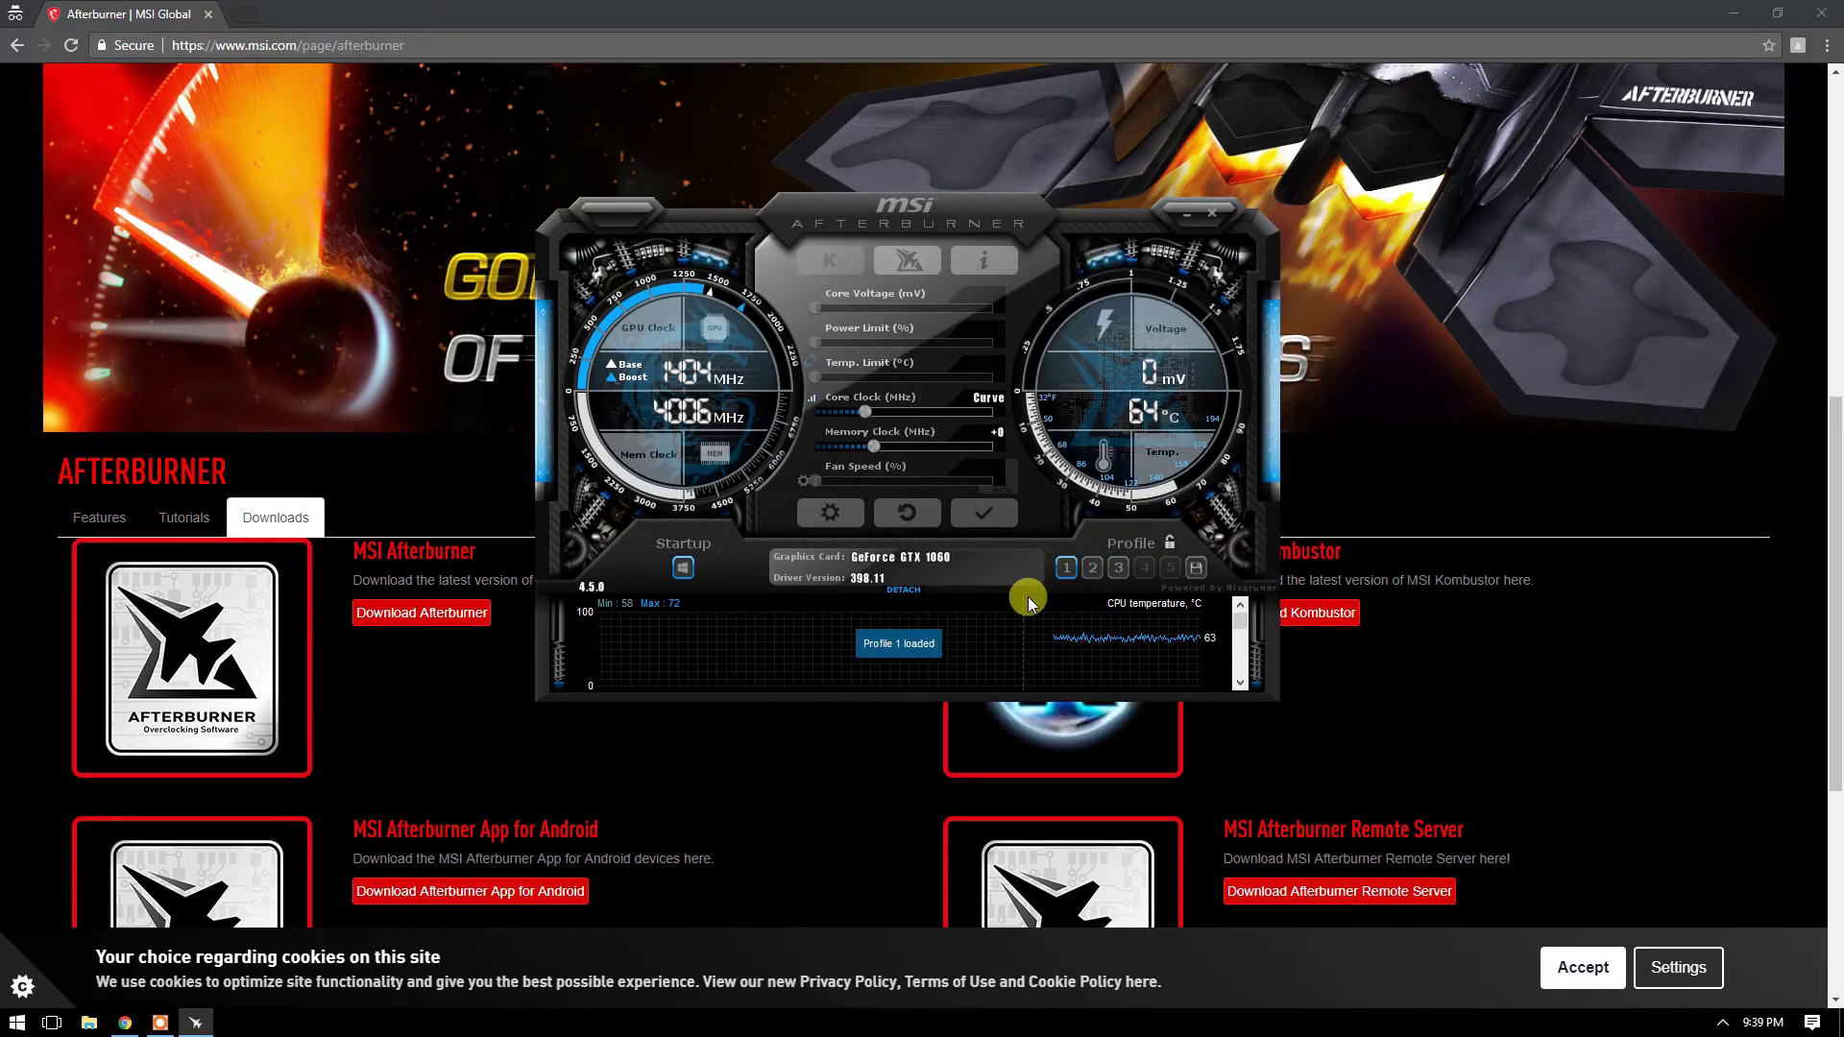
Step: Inspect the flattened curve, then apply profile 1's settings to the GTX 1060
key("ctrl+f")
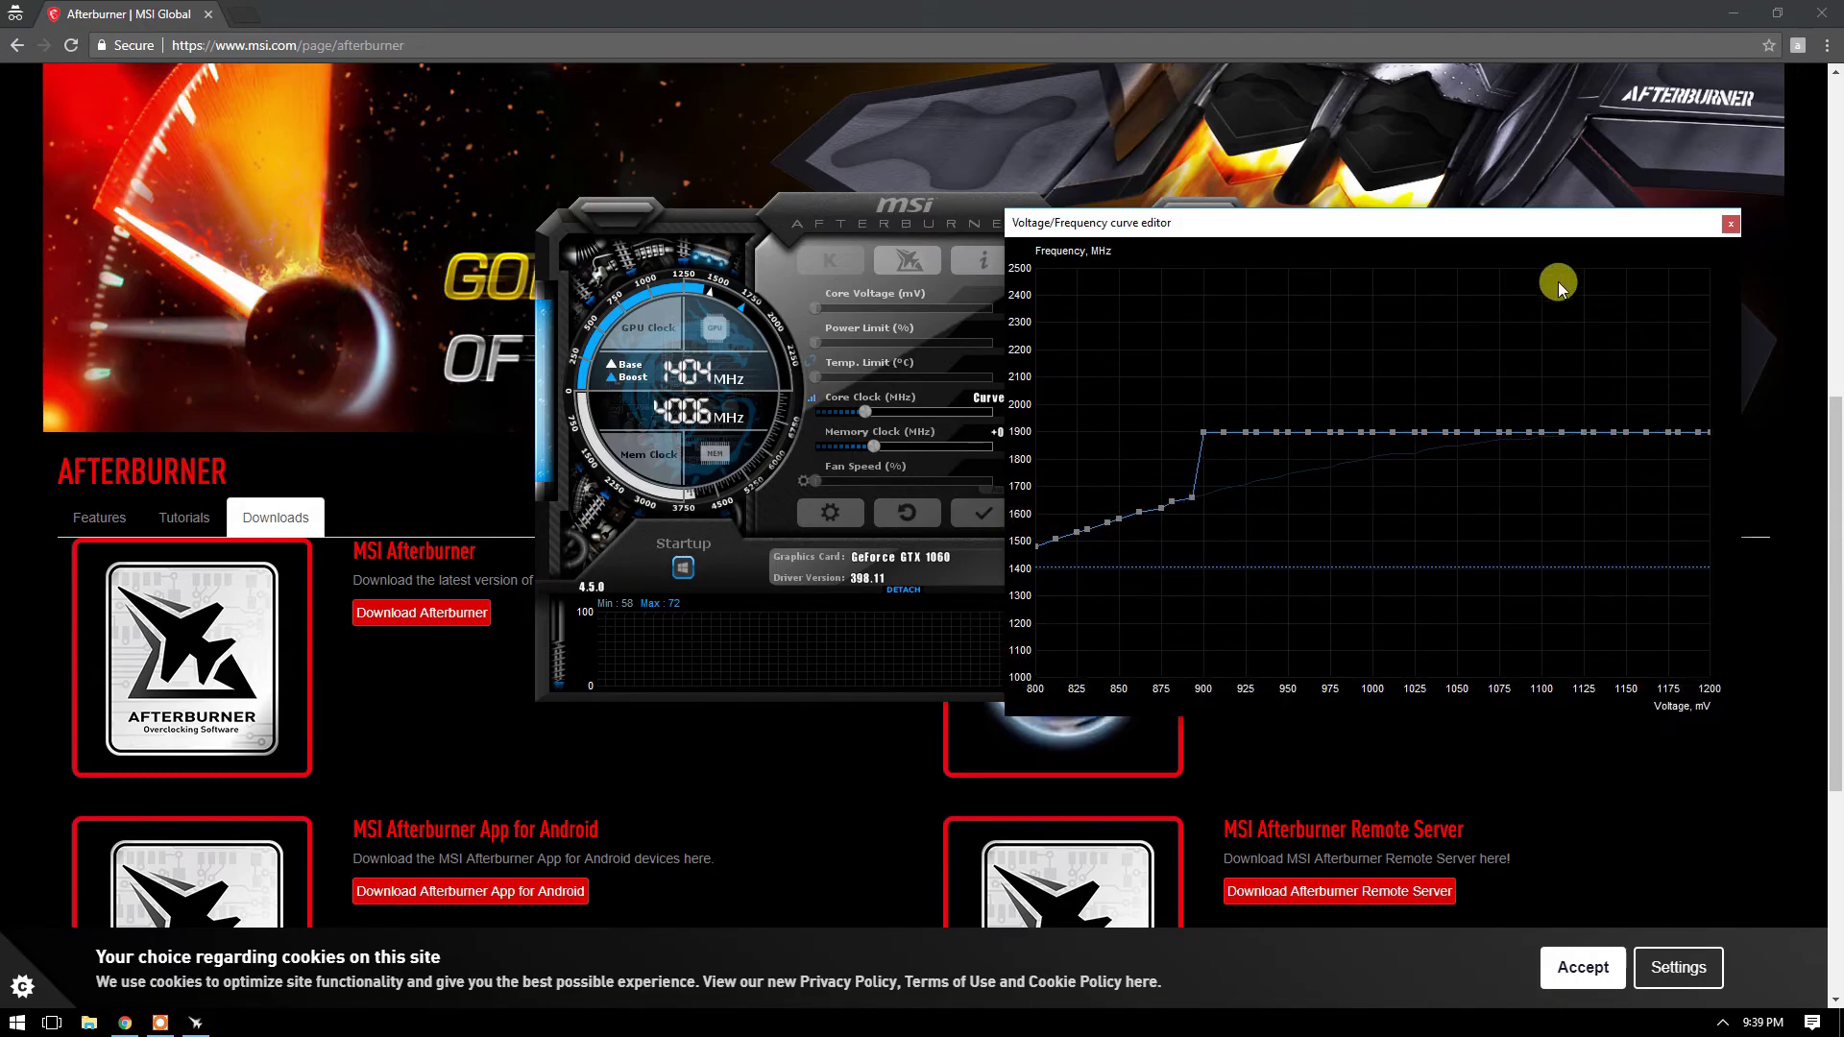
left_click_drag(1728, 227, 1441, 203)
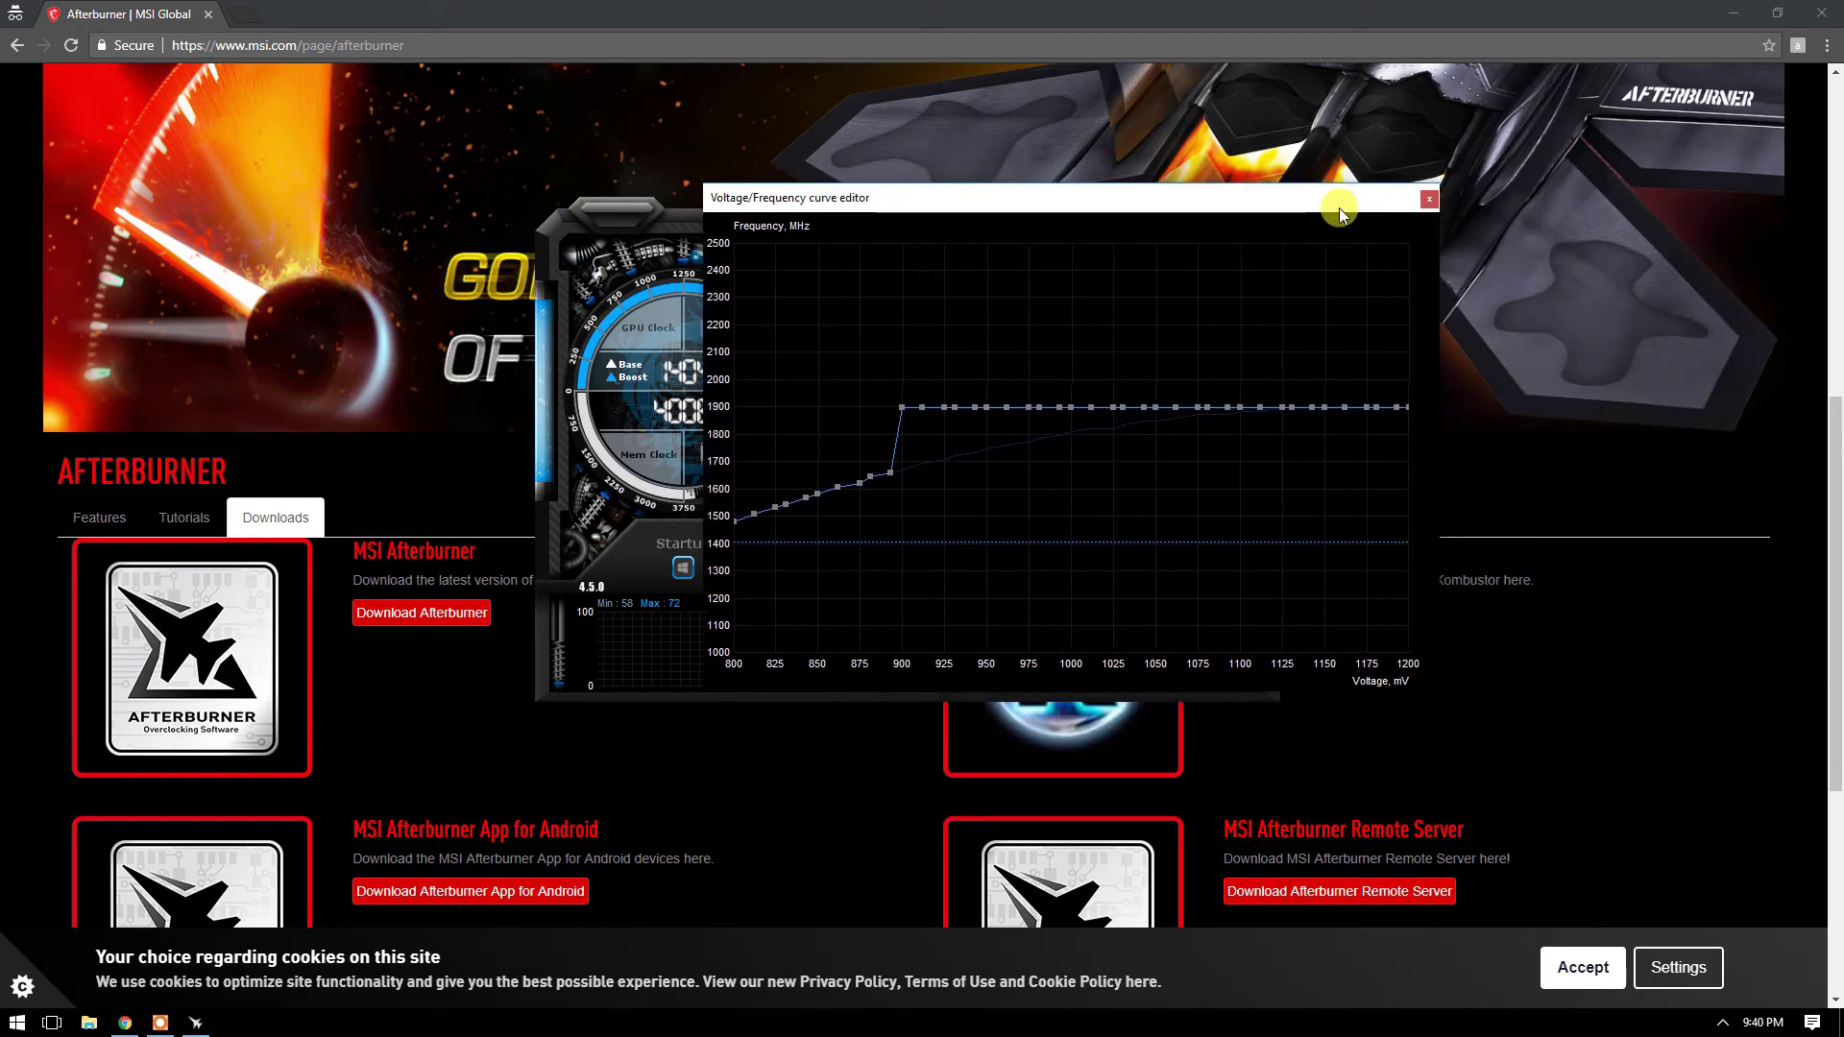
left_click(1441, 204)
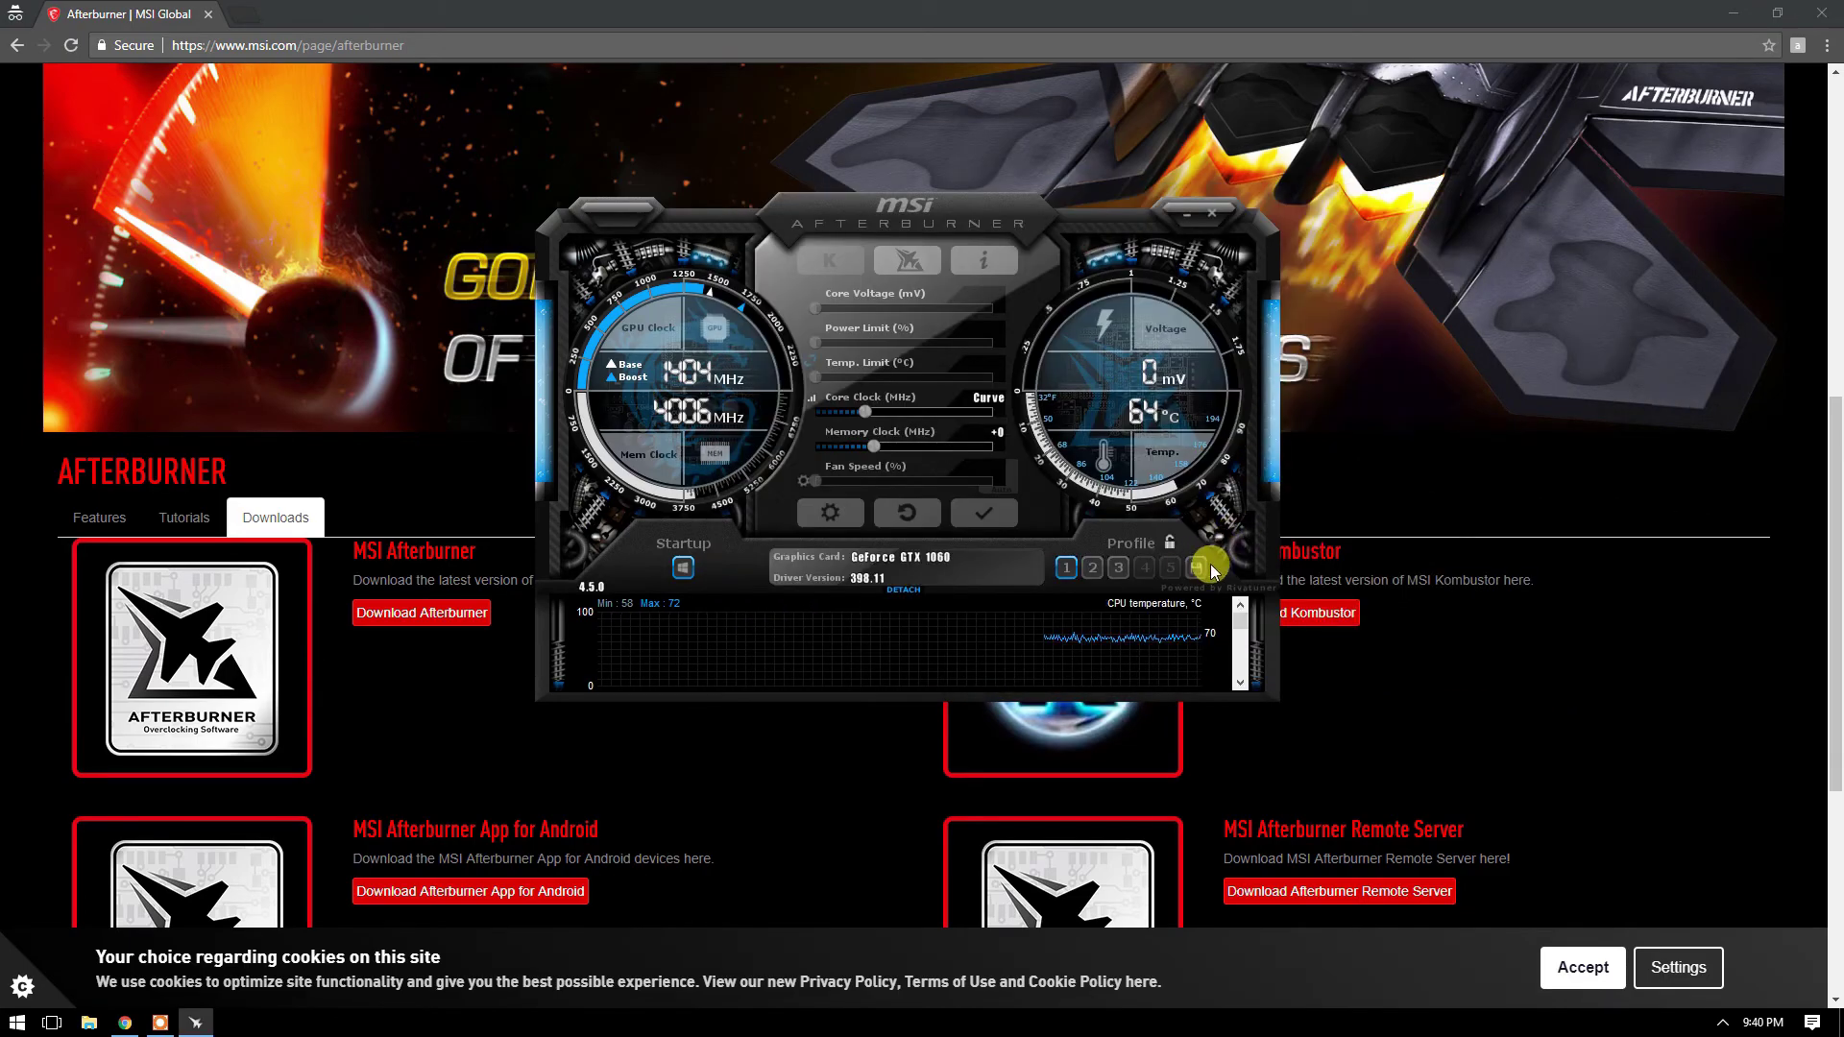
left_click(1067, 573)
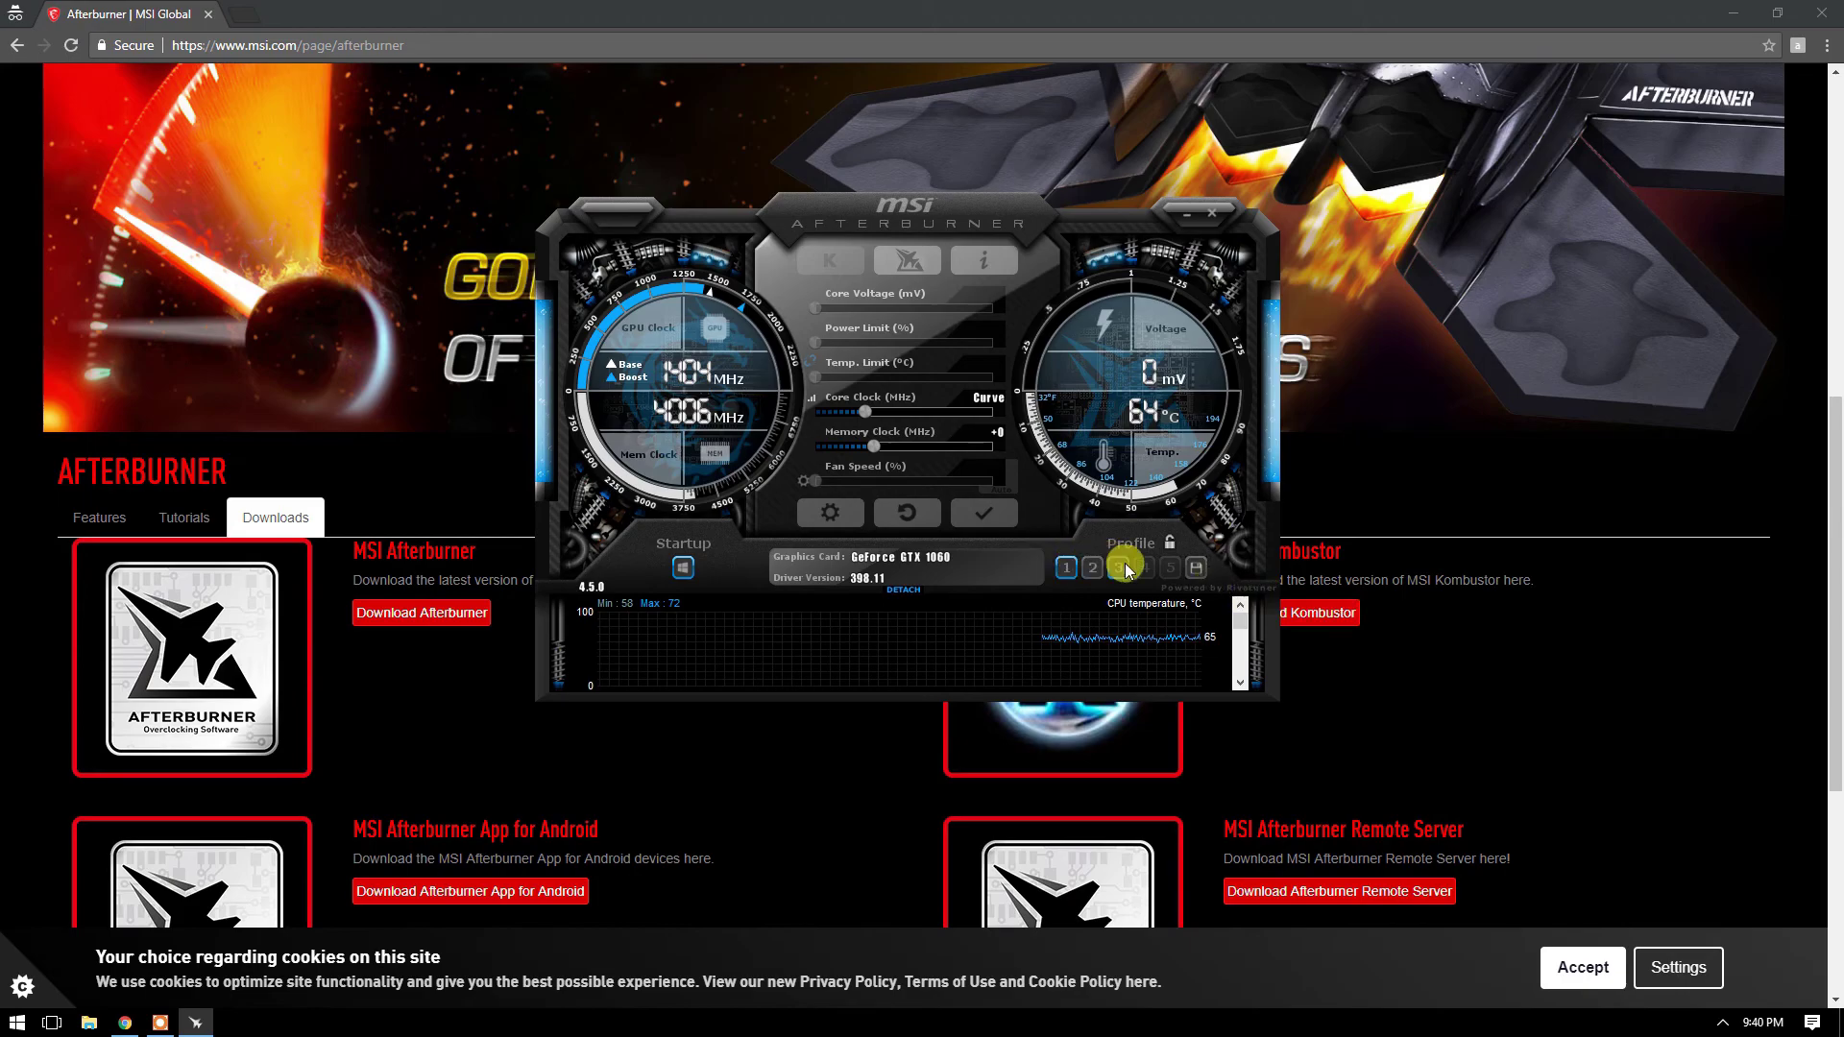
left_click(976, 518)
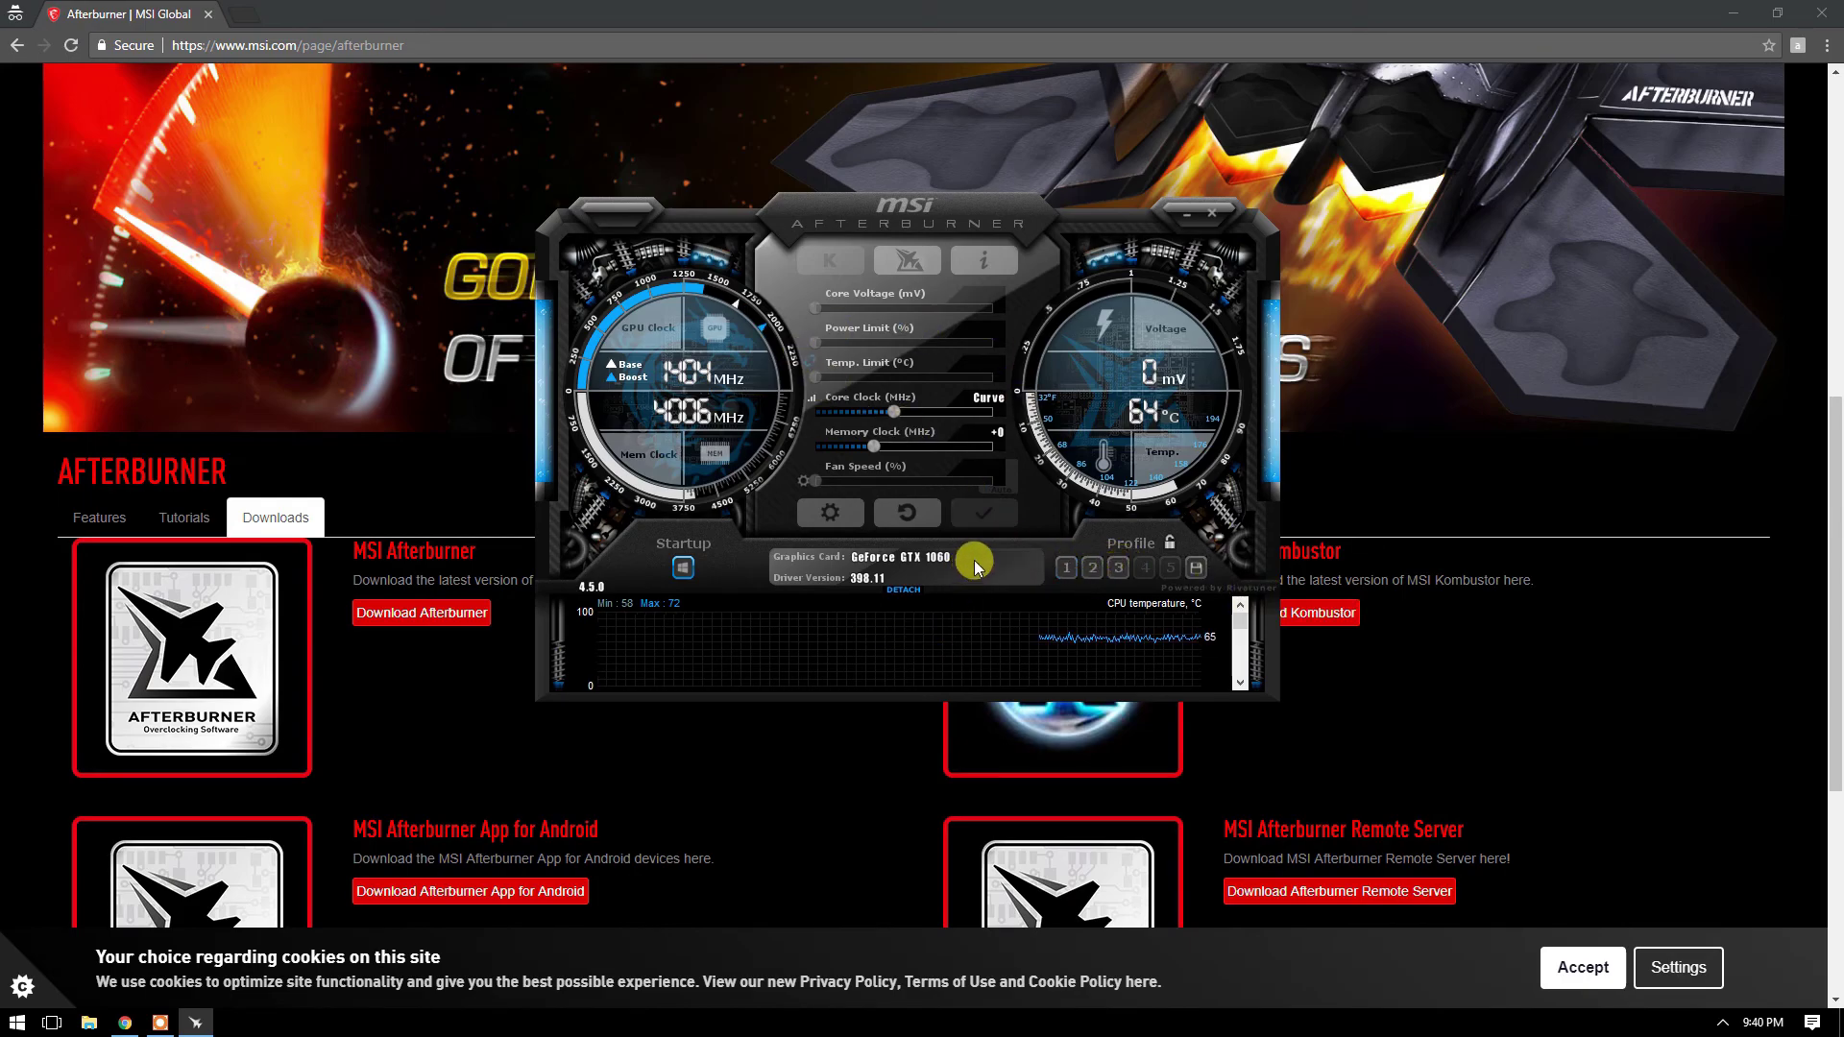